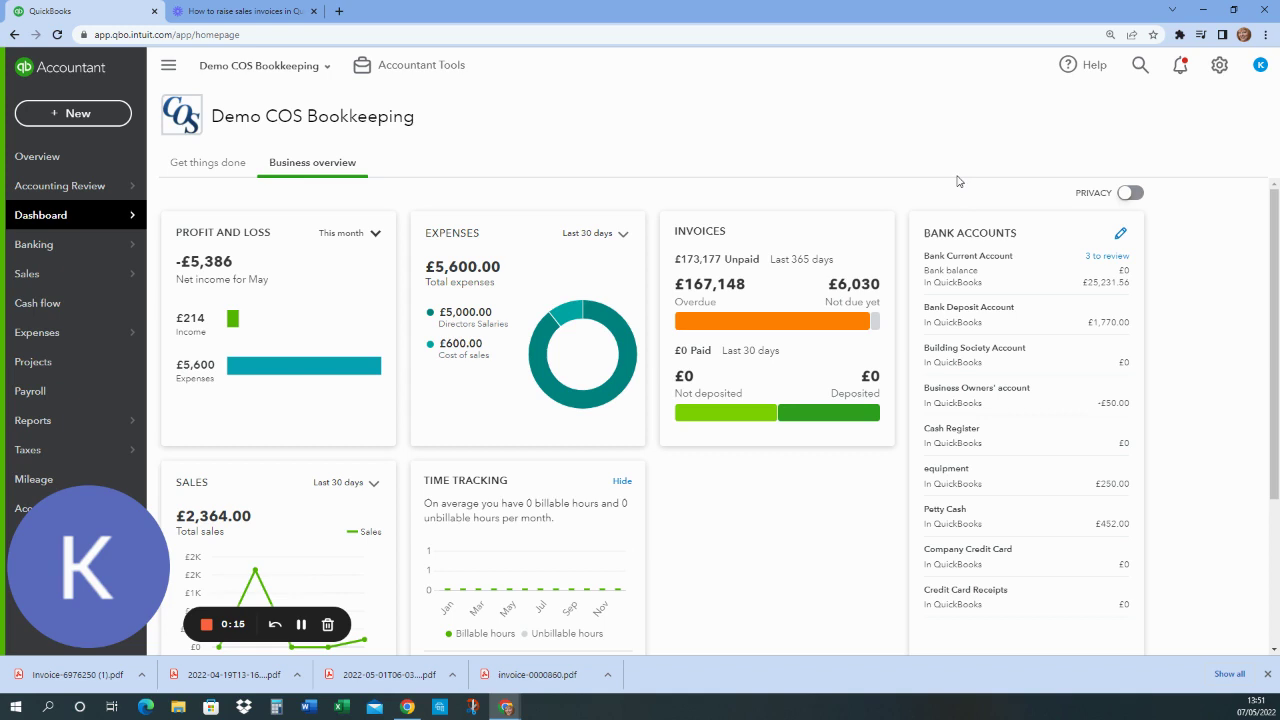
pyautogui.click(1219, 65)
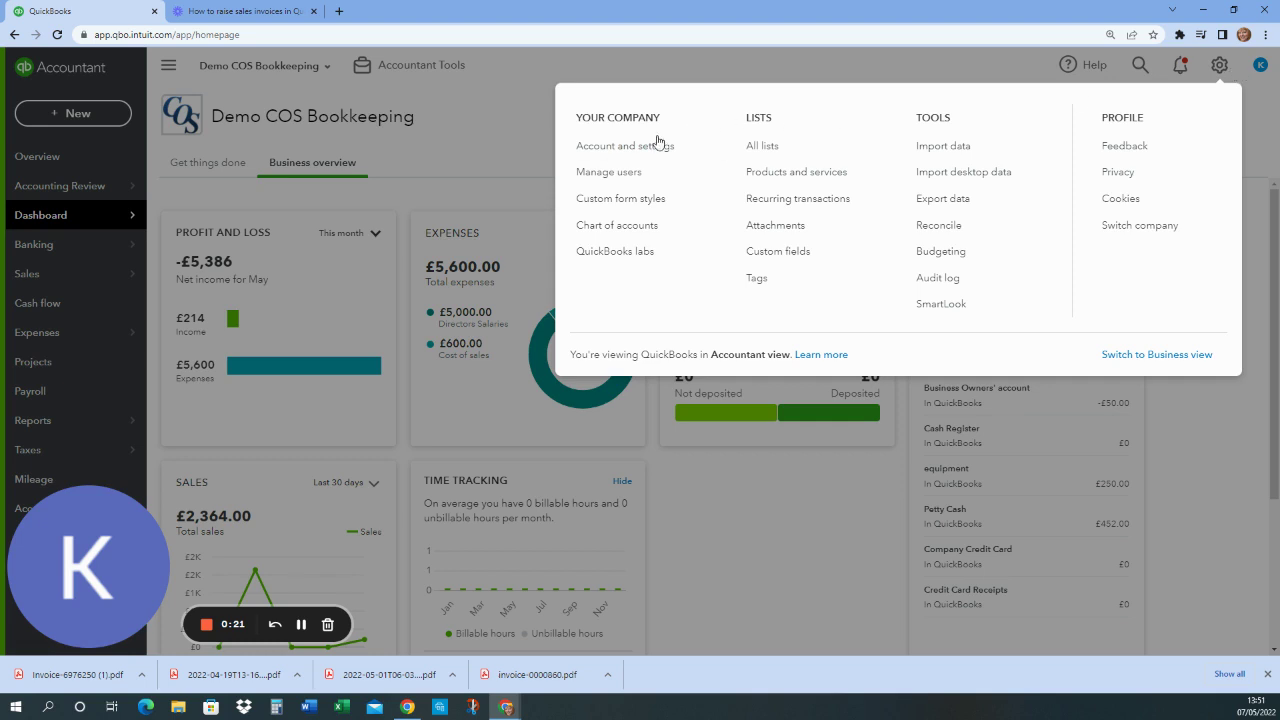
pyautogui.click(609, 153)
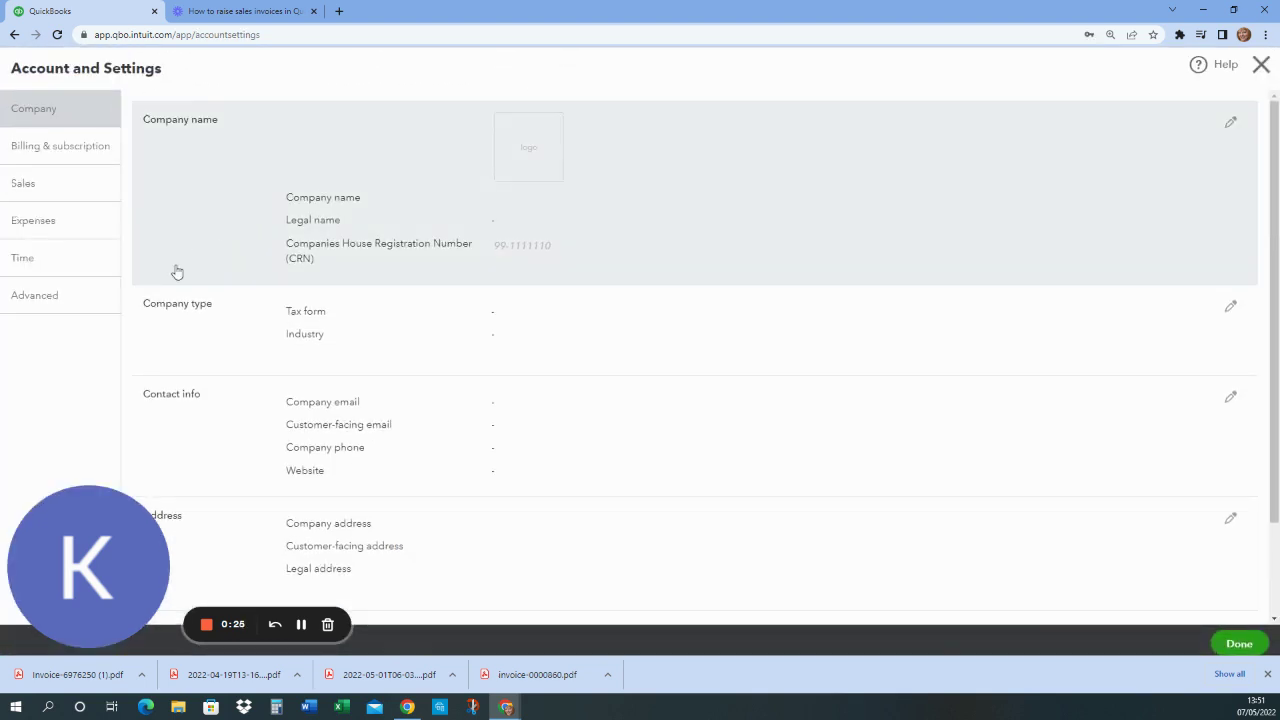
pyautogui.click(34, 300)
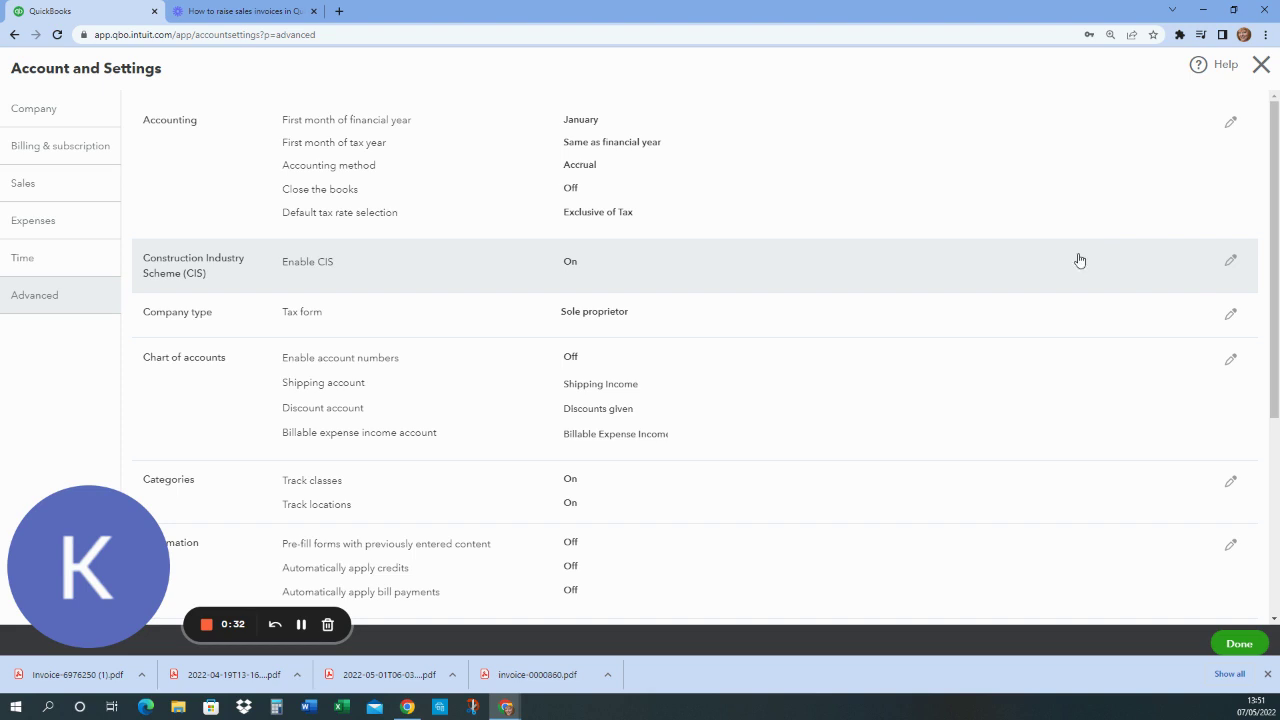
pyautogui.click(1261, 66)
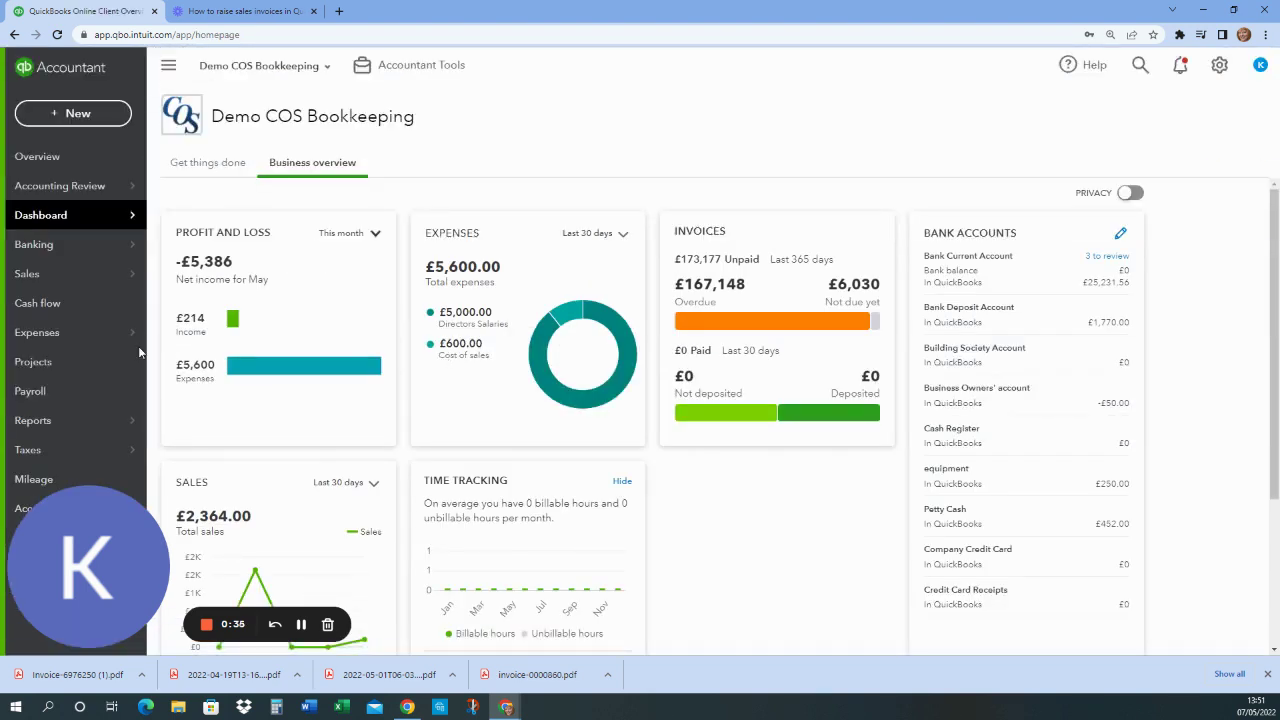
# Open Mr Contractor ABCD Limited's record from the Sales customers list
pyautogui.moveTo(58, 275)
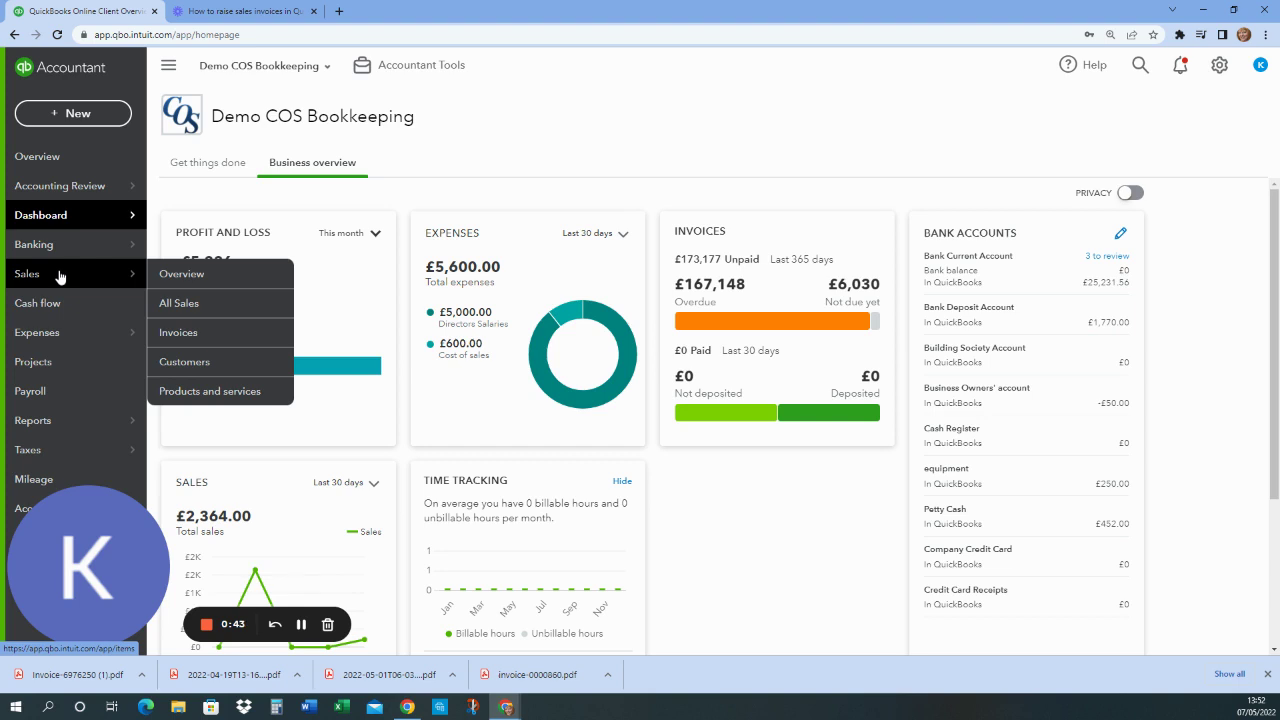
pyautogui.click(196, 364)
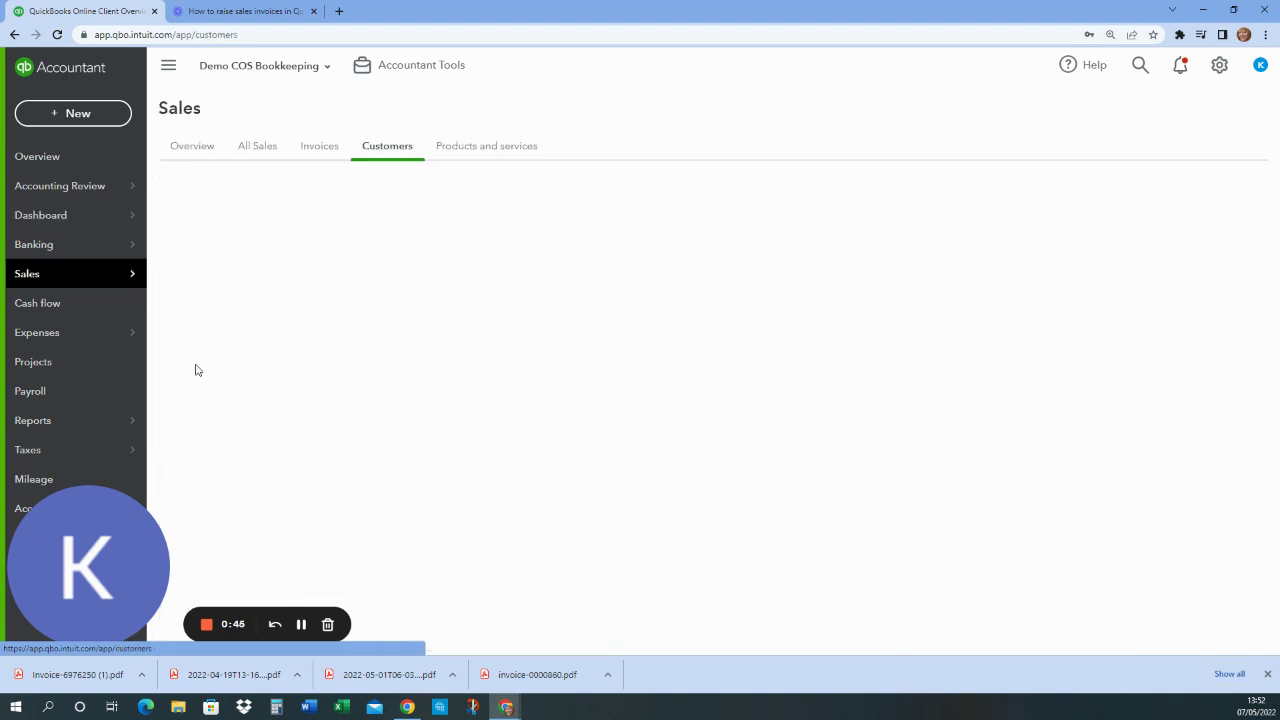
pyautogui.scroll(-5, 230, 400)
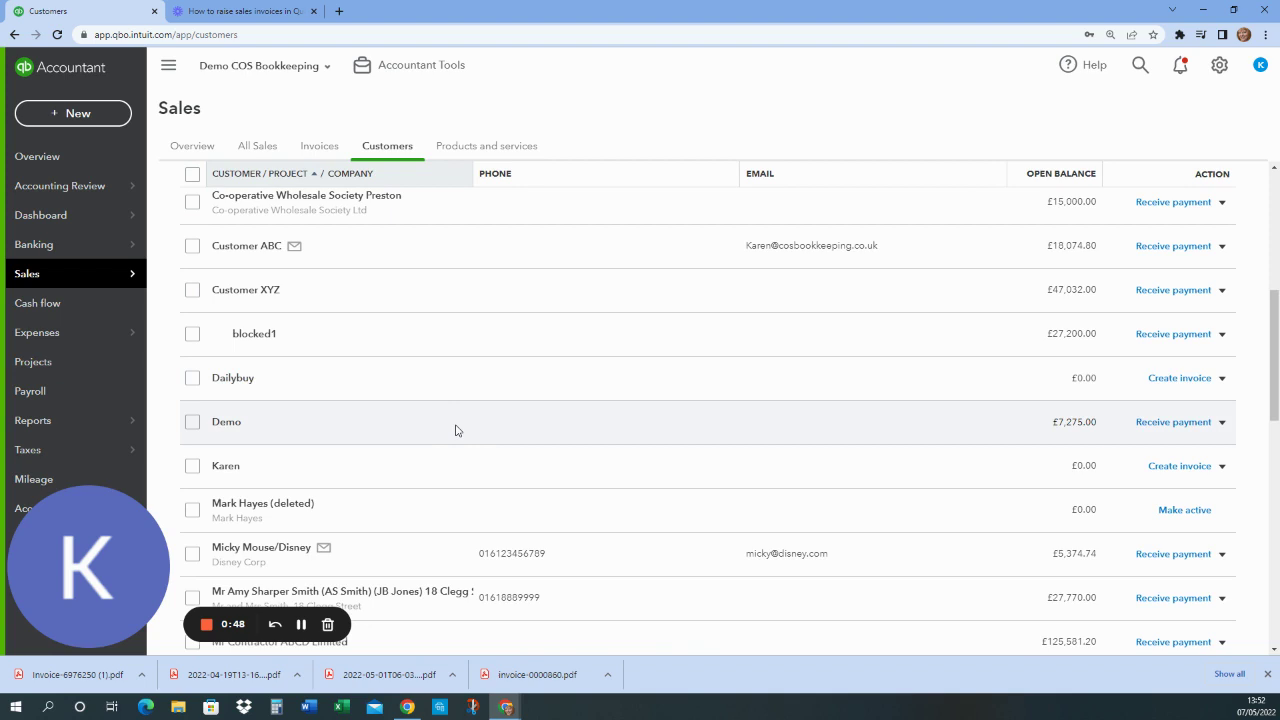
pyautogui.scroll(2, 445, 432)
pyautogui.scroll(-4, 445, 432)
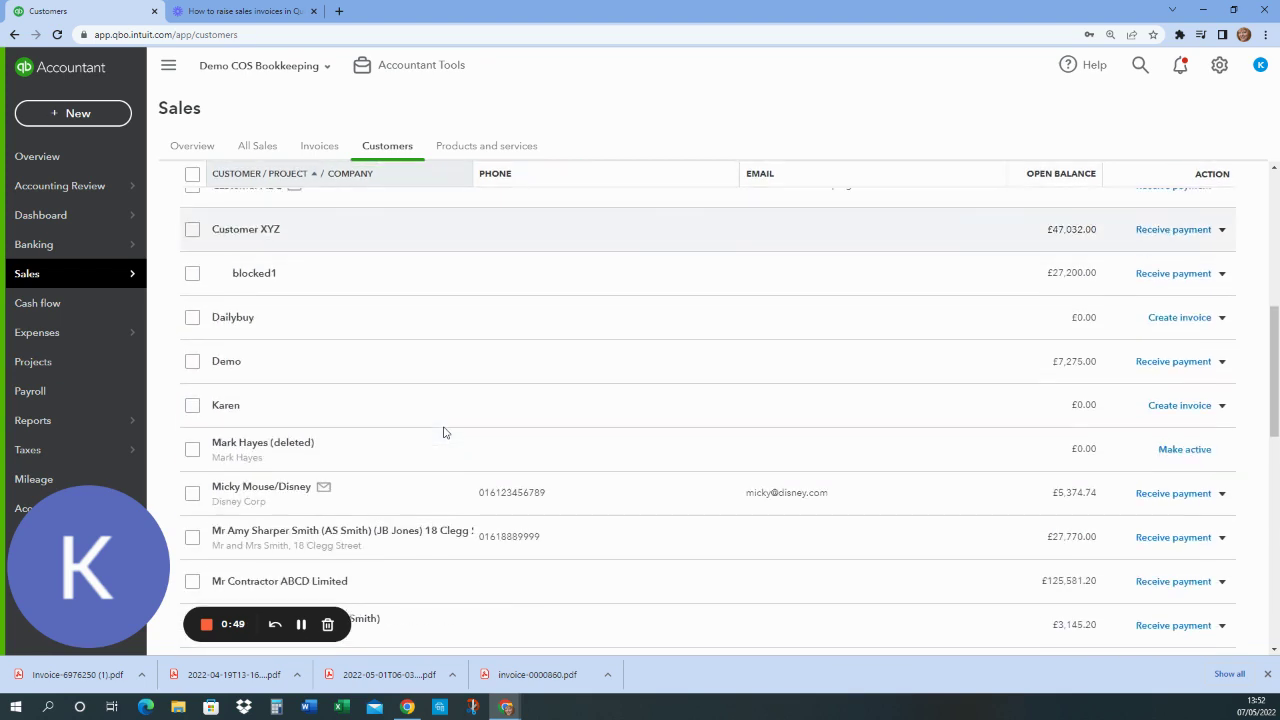
pyautogui.scroll(-3, 445, 432)
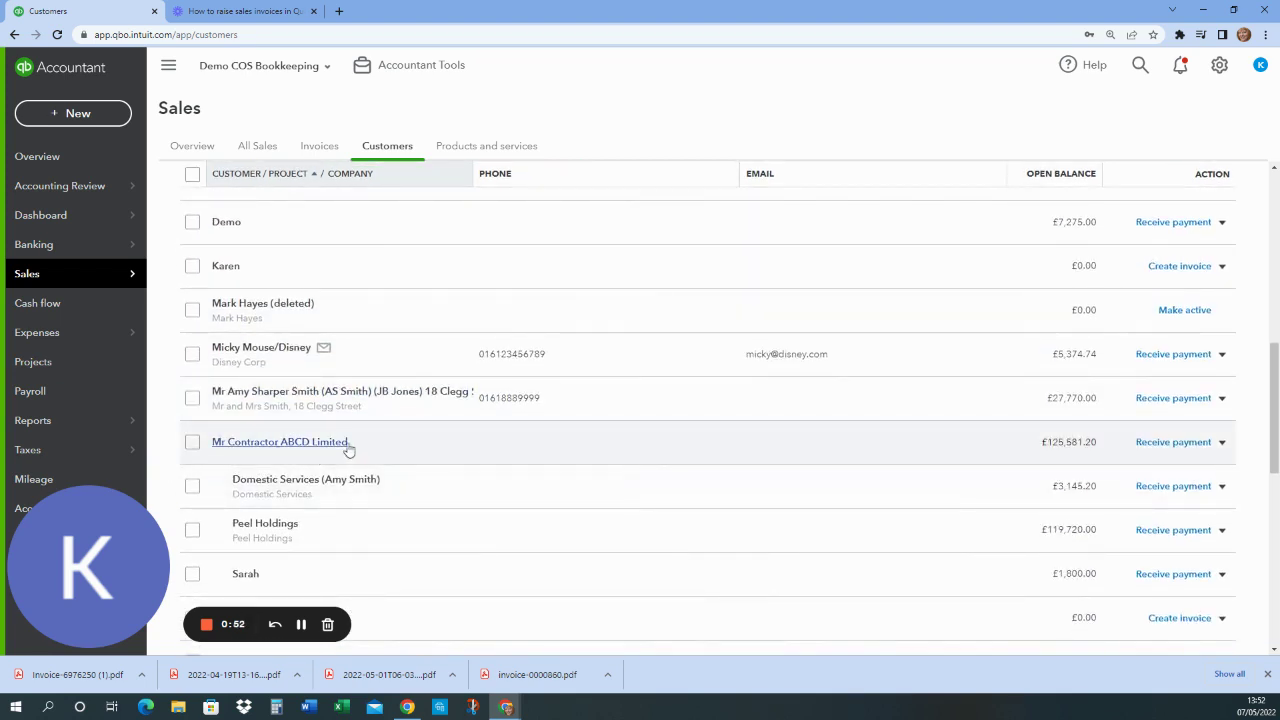
pyautogui.click(284, 443)
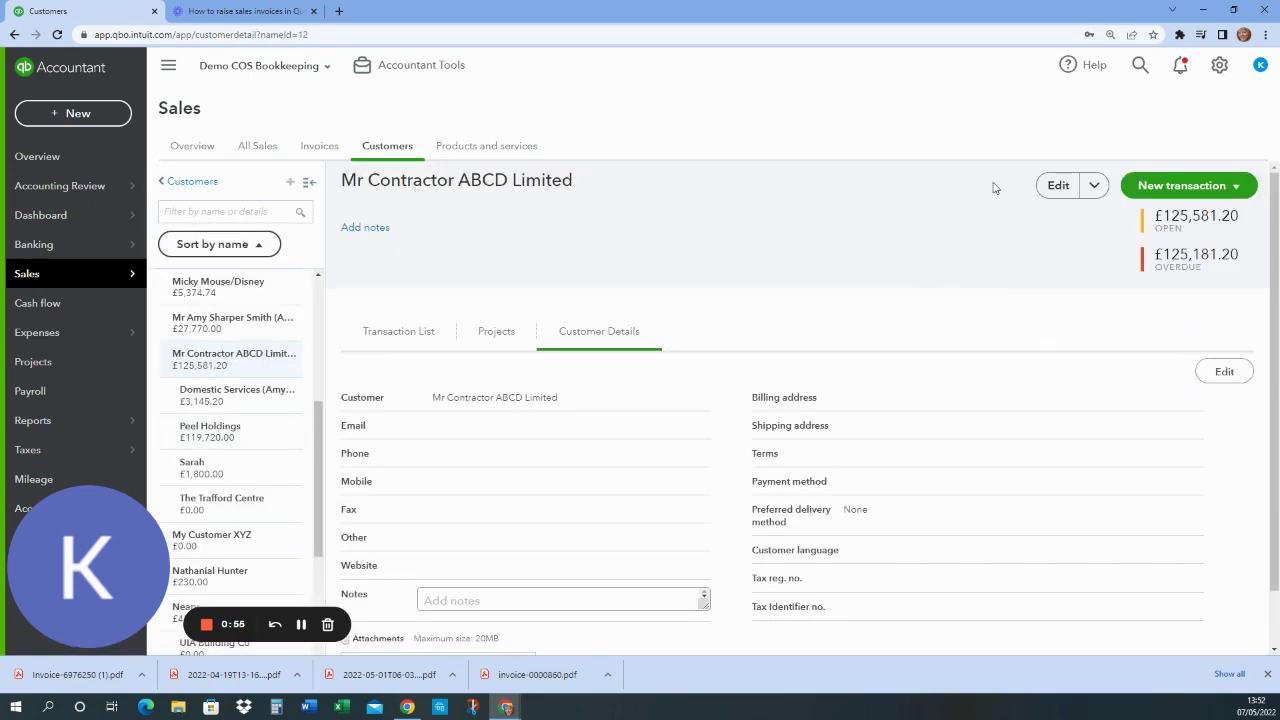
# Verify Is CIS contractor is ticked in Additional info, then close the editor unchanged
pyautogui.click(1058, 185)
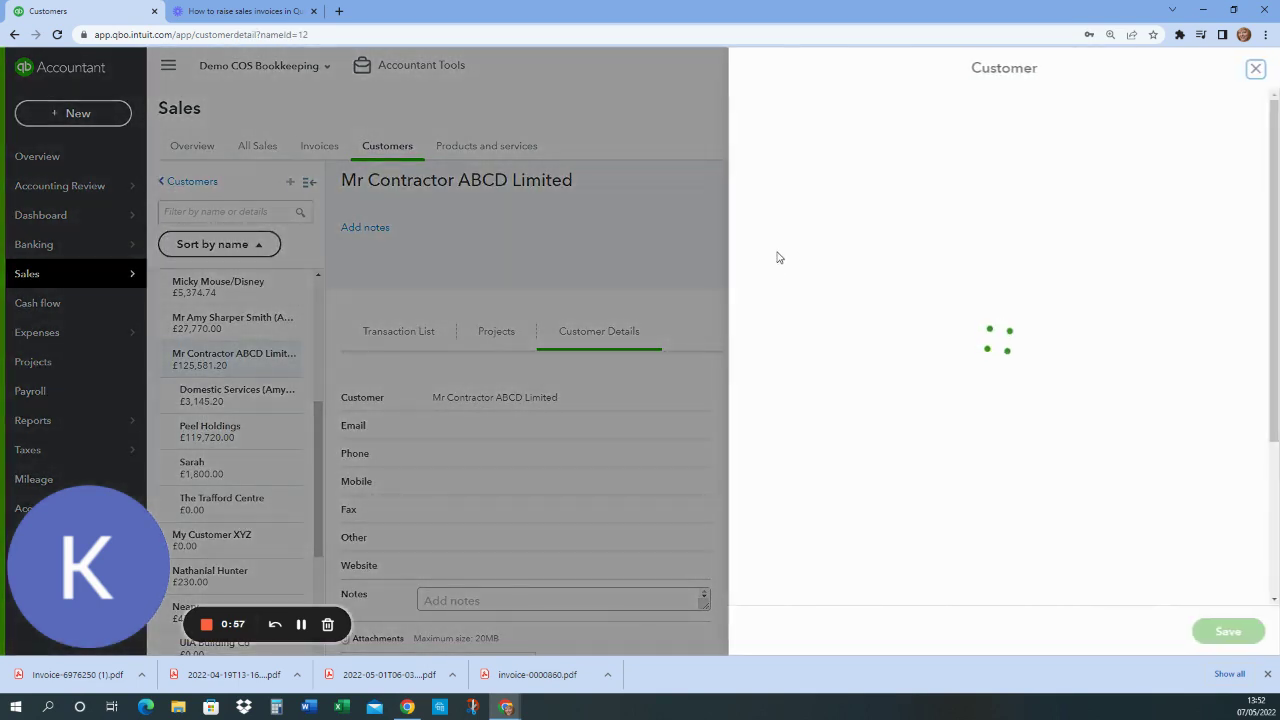
pyautogui.scroll(-3, 923, 389)
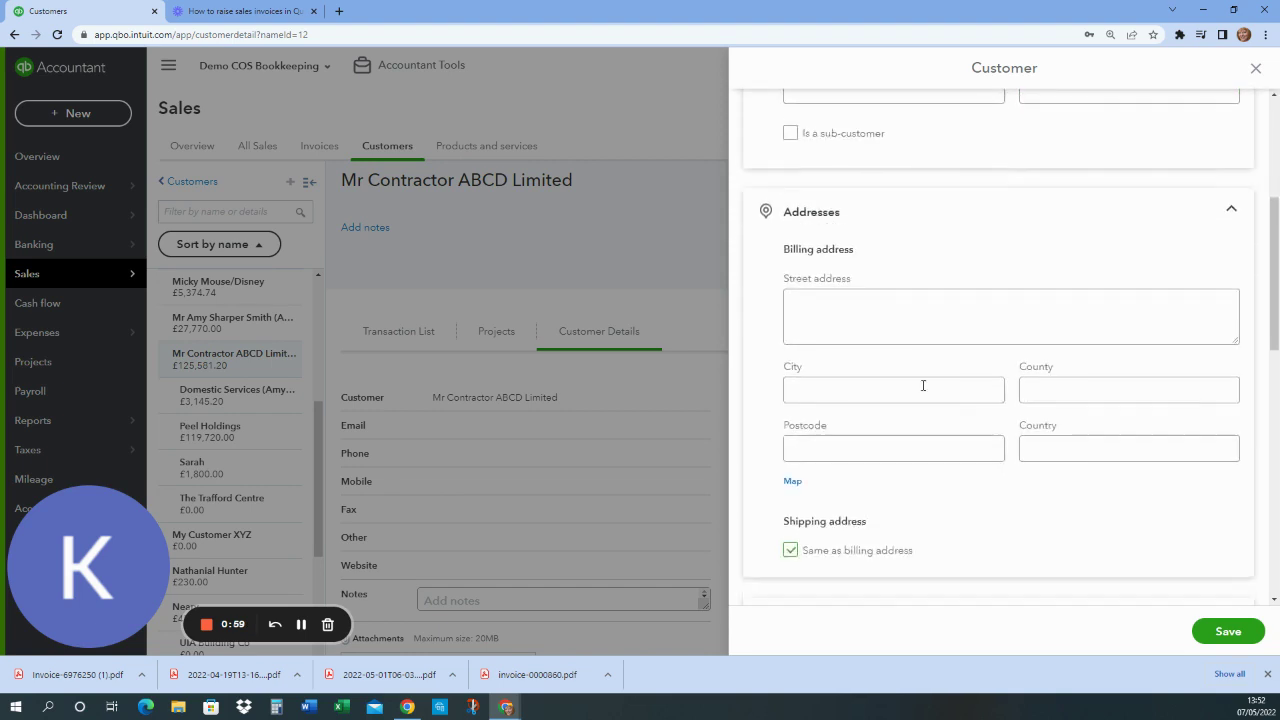
pyautogui.scroll(-8, 923, 387)
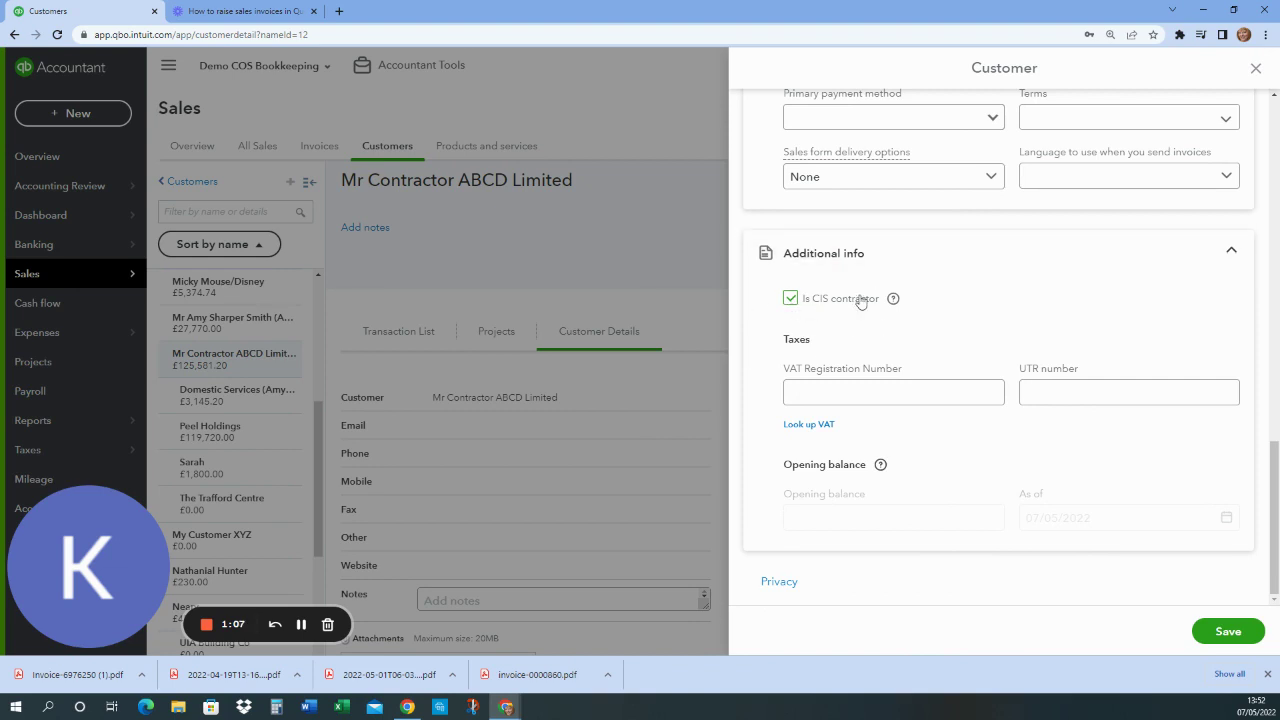
pyautogui.click(1256, 68)
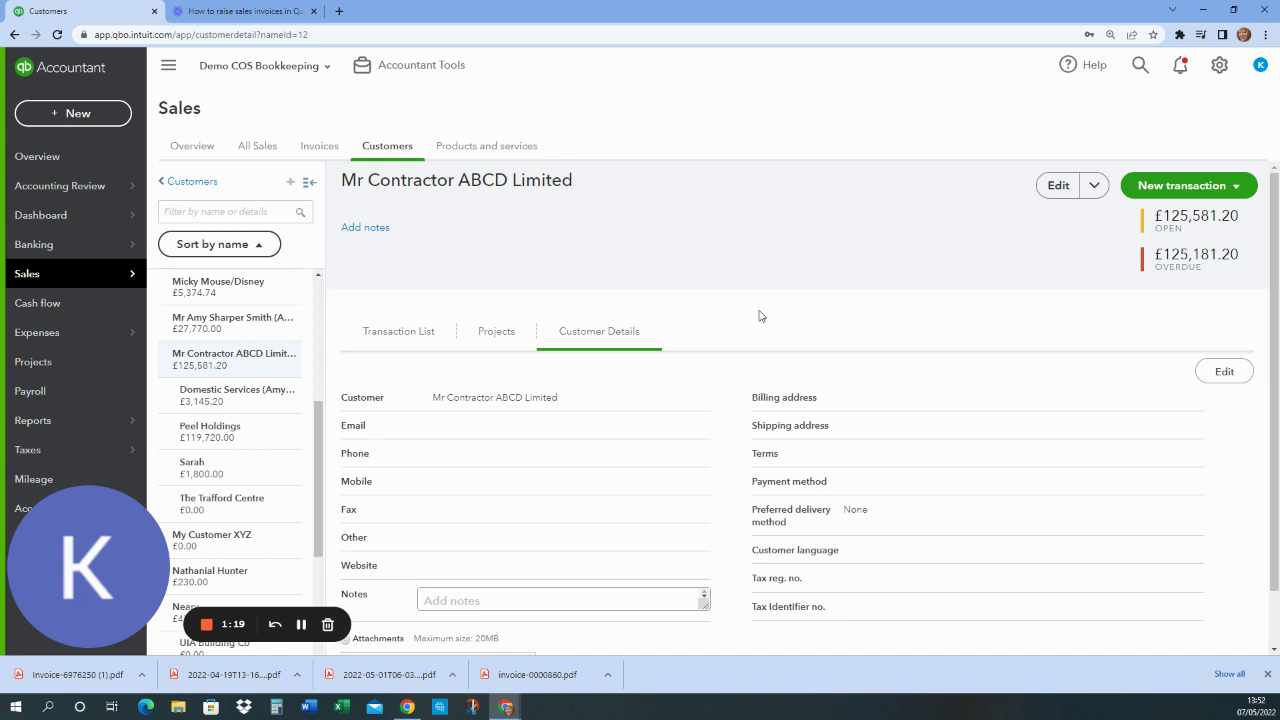
# Go to the Taxes CIS page and bring up the + New transaction menu
pyautogui.click(1235, 187)
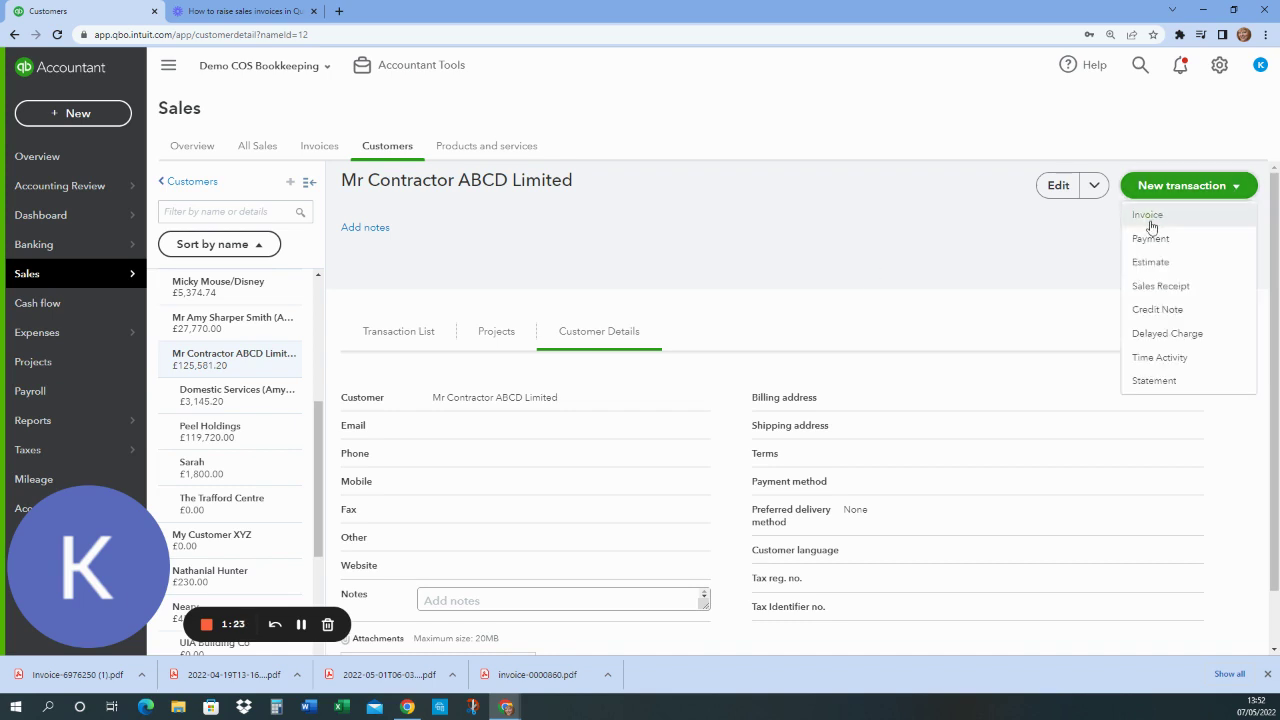
pyautogui.click(75, 530)
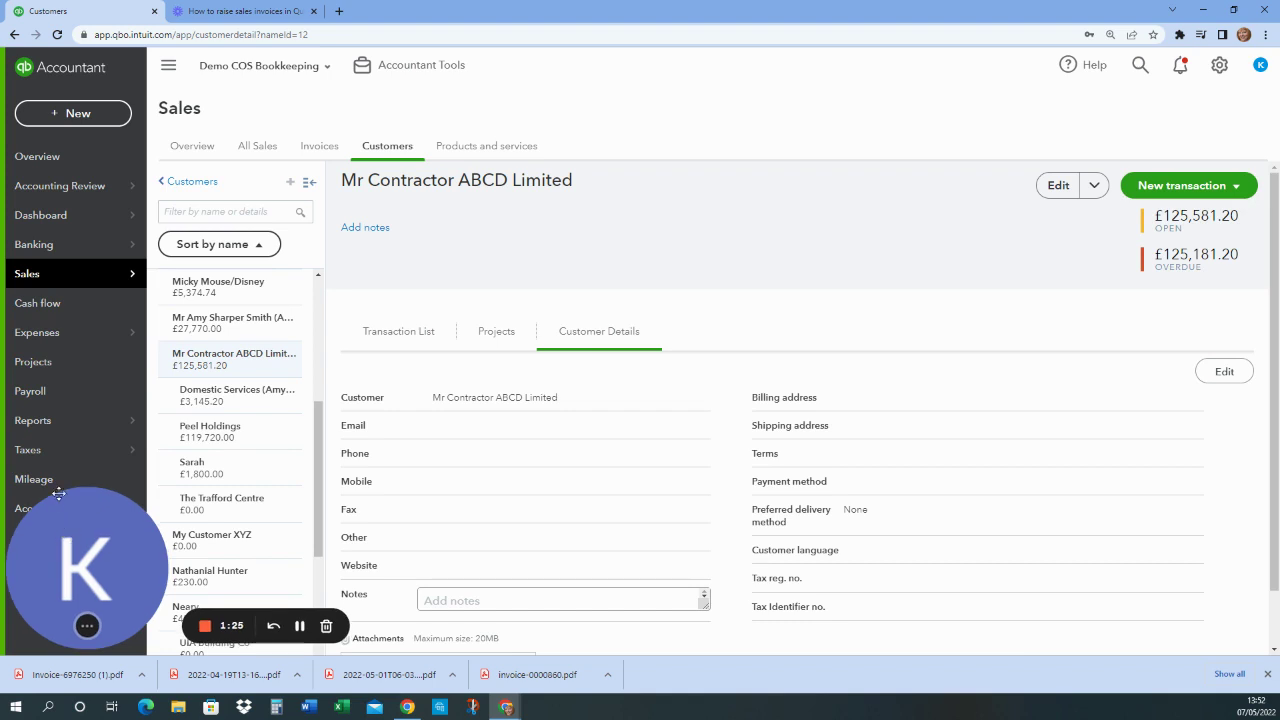
pyautogui.moveTo(28, 455)
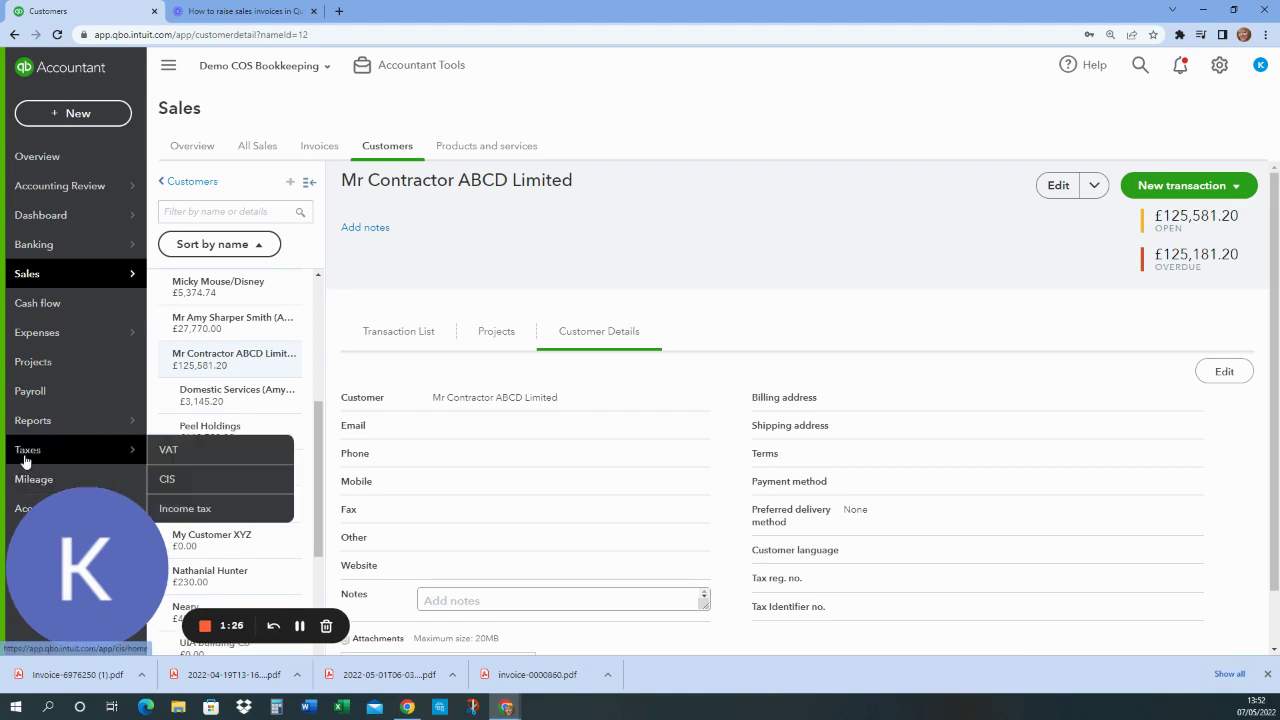
pyautogui.click(168, 481)
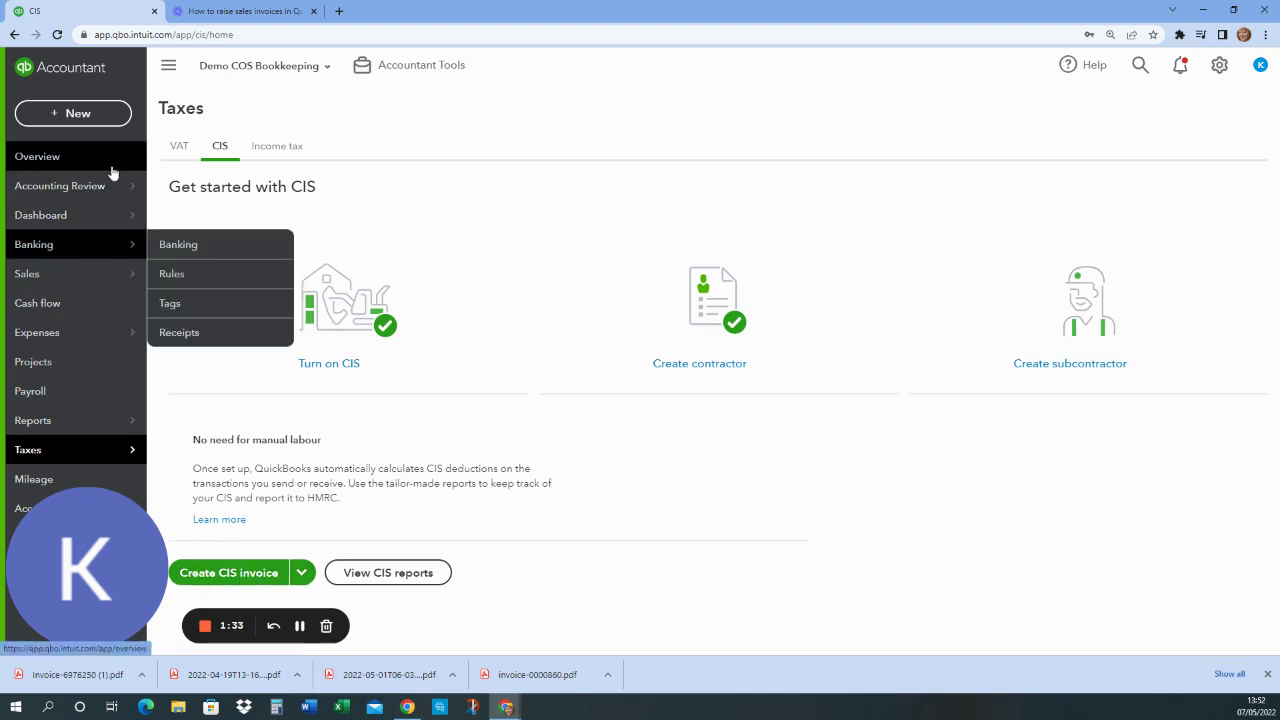
pyautogui.click(90, 118)
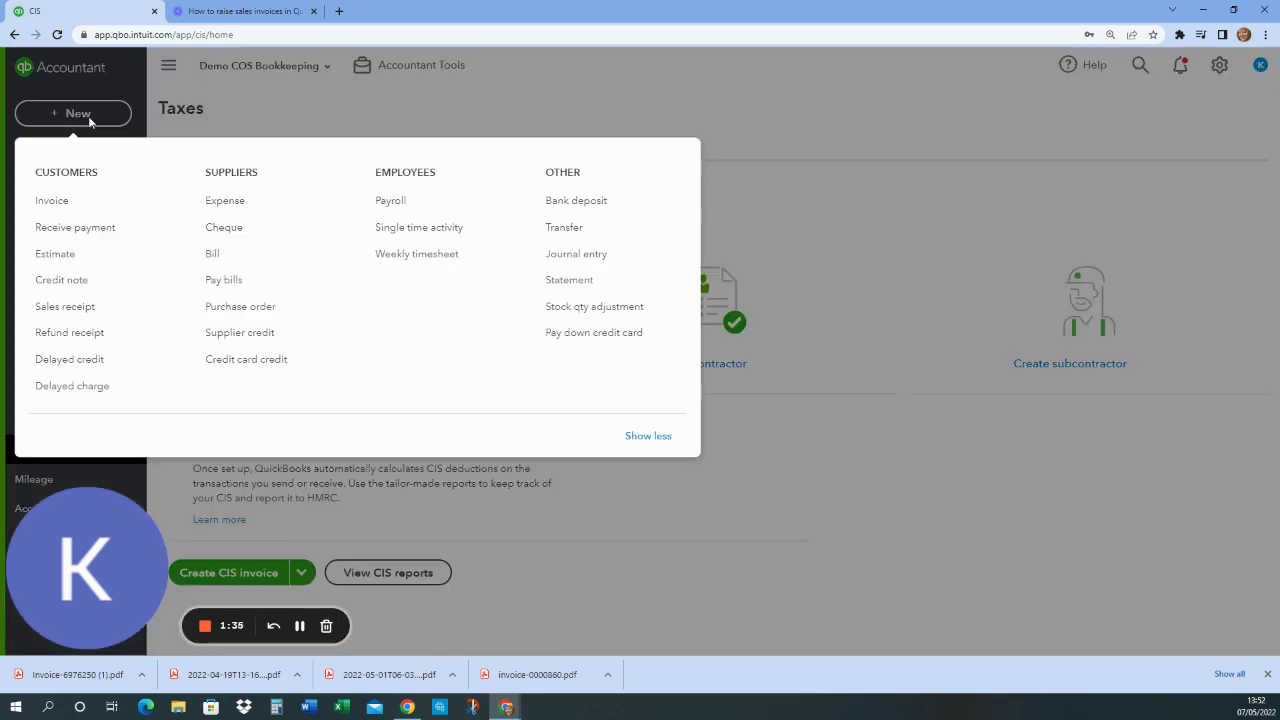
# Start a new invoice for customer Mr Contractor ABCD Limited
pyautogui.click(51, 203)
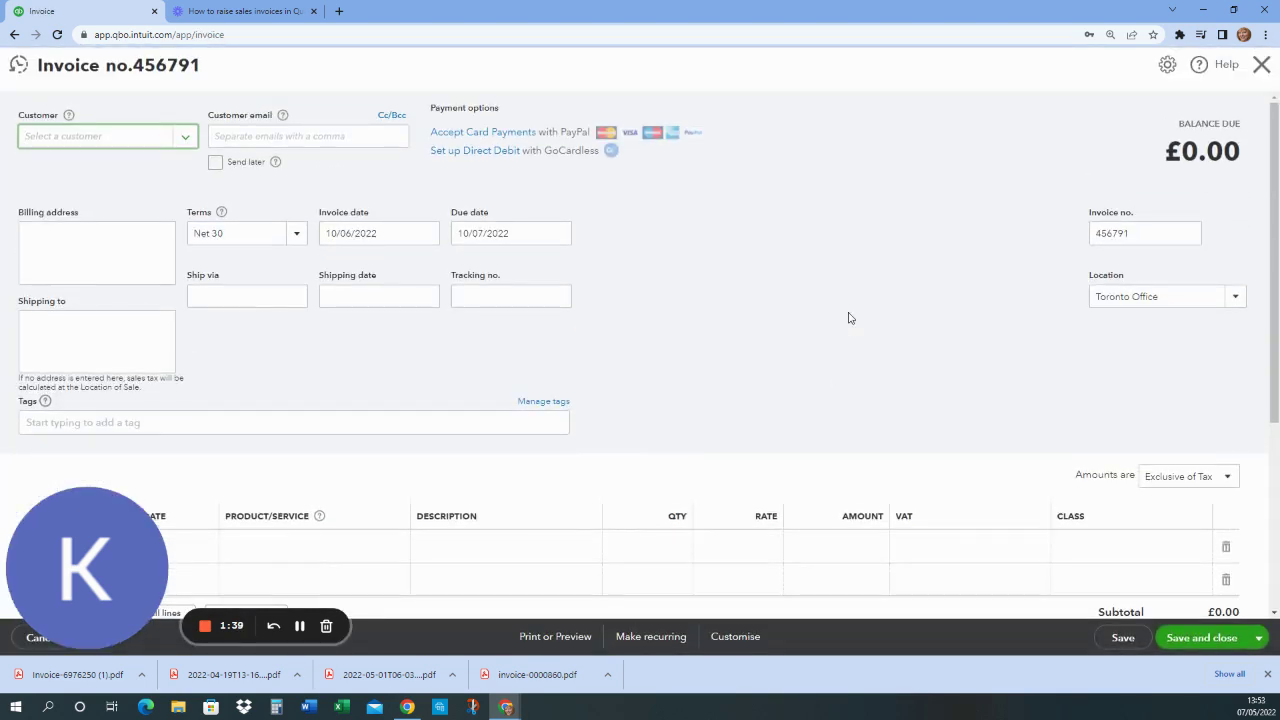
pyautogui.write('contrac')
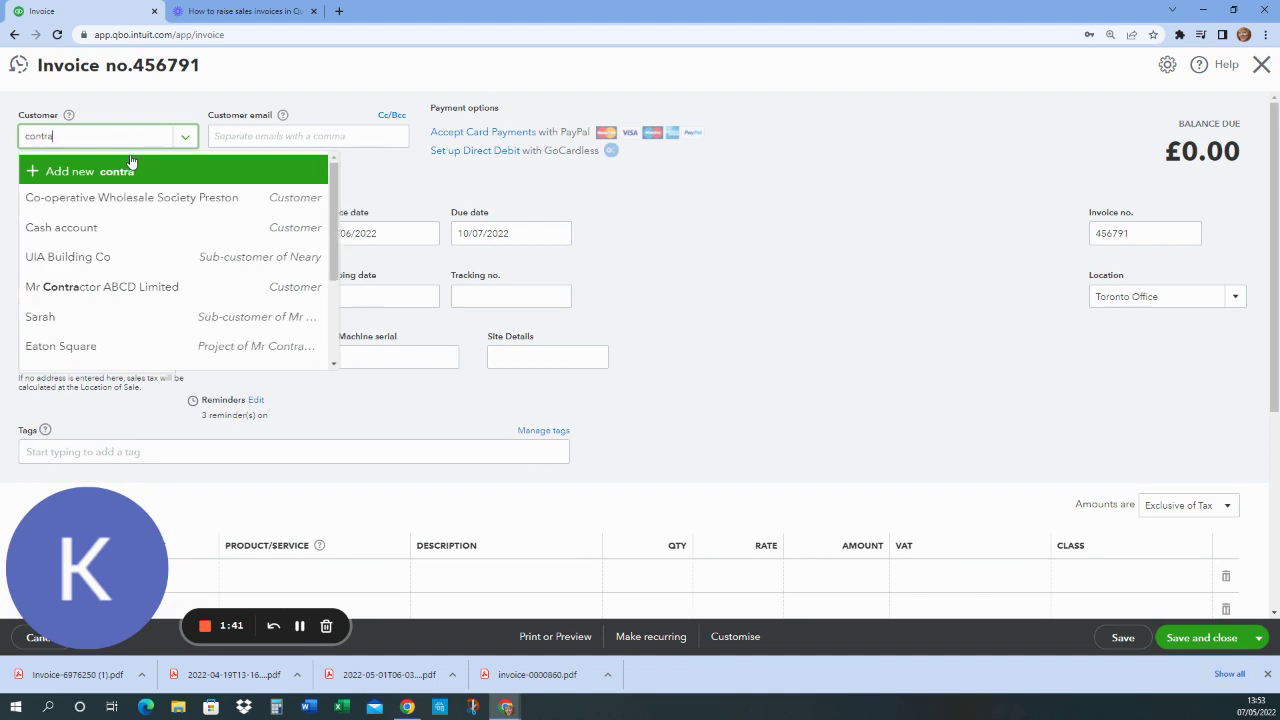
pyautogui.click(126, 199)
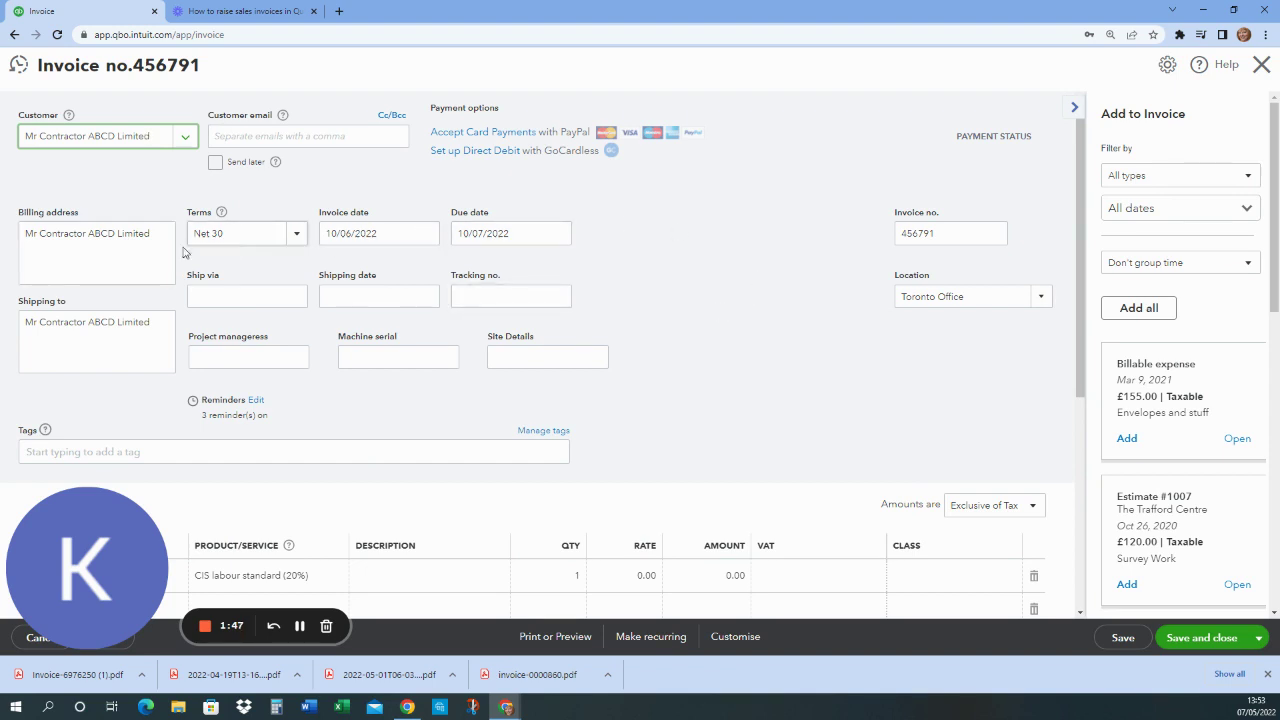
# Add the £75.00 Pink Widget billable expense to the invoice
pyautogui.scroll(-2, 738, 380)
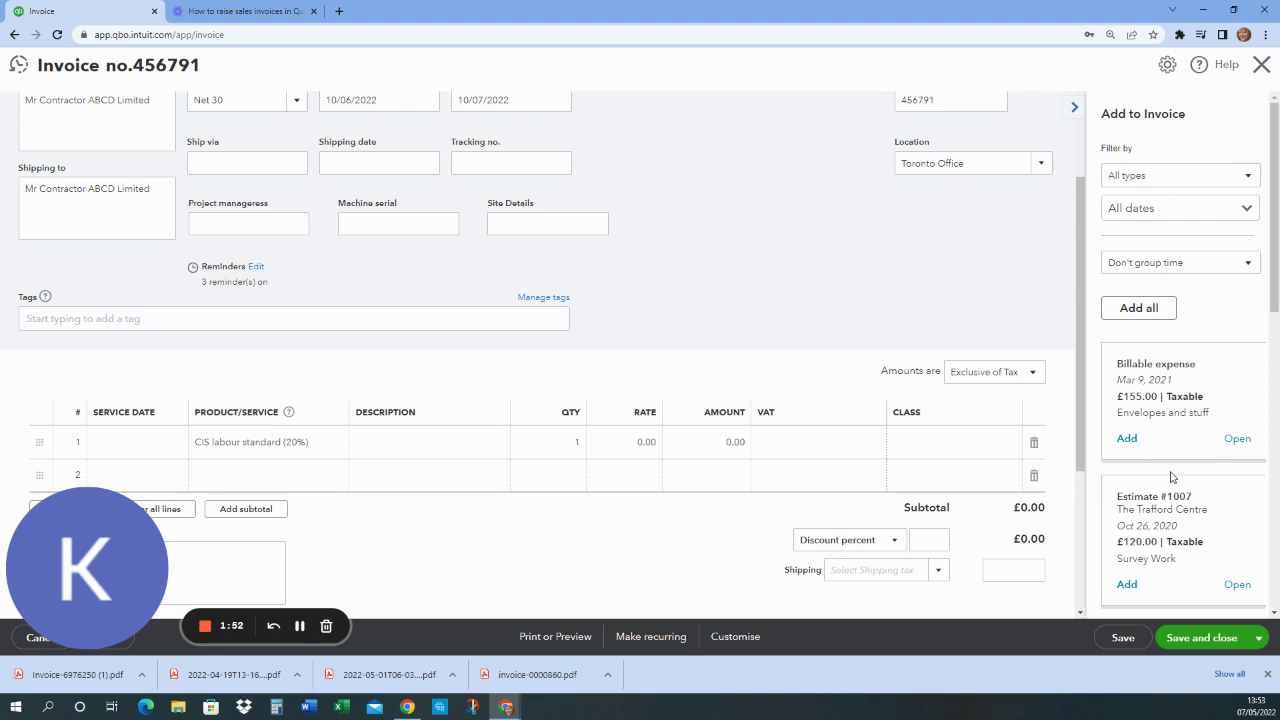
pyautogui.scroll(-2, 1184, 375)
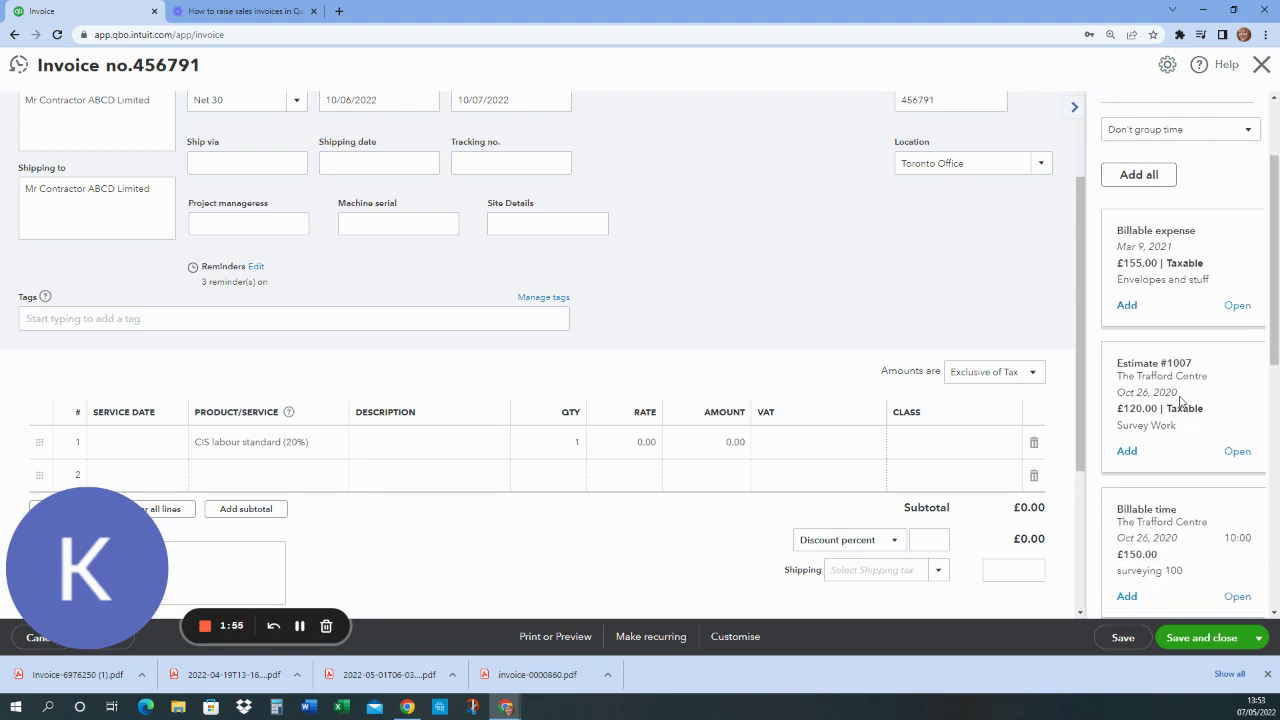
pyautogui.scroll(-2, 1180, 410)
pyautogui.scroll(-7, 1164, 487)
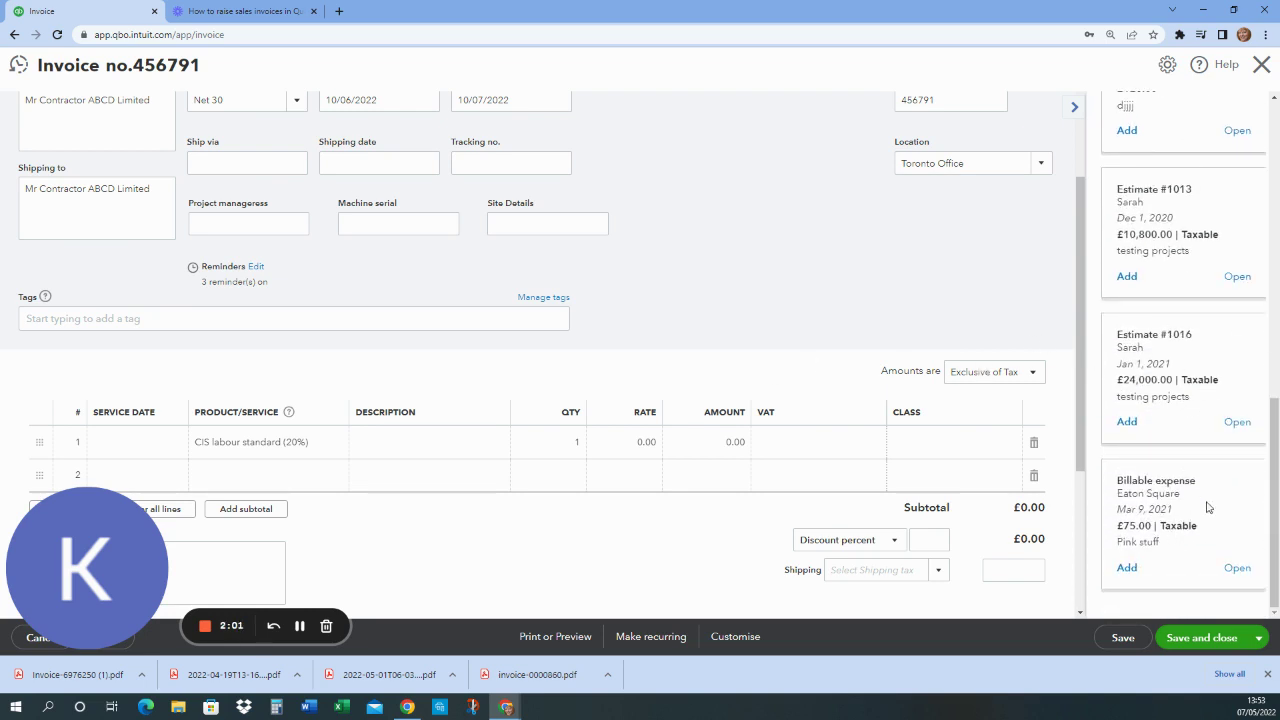
pyautogui.click(1127, 568)
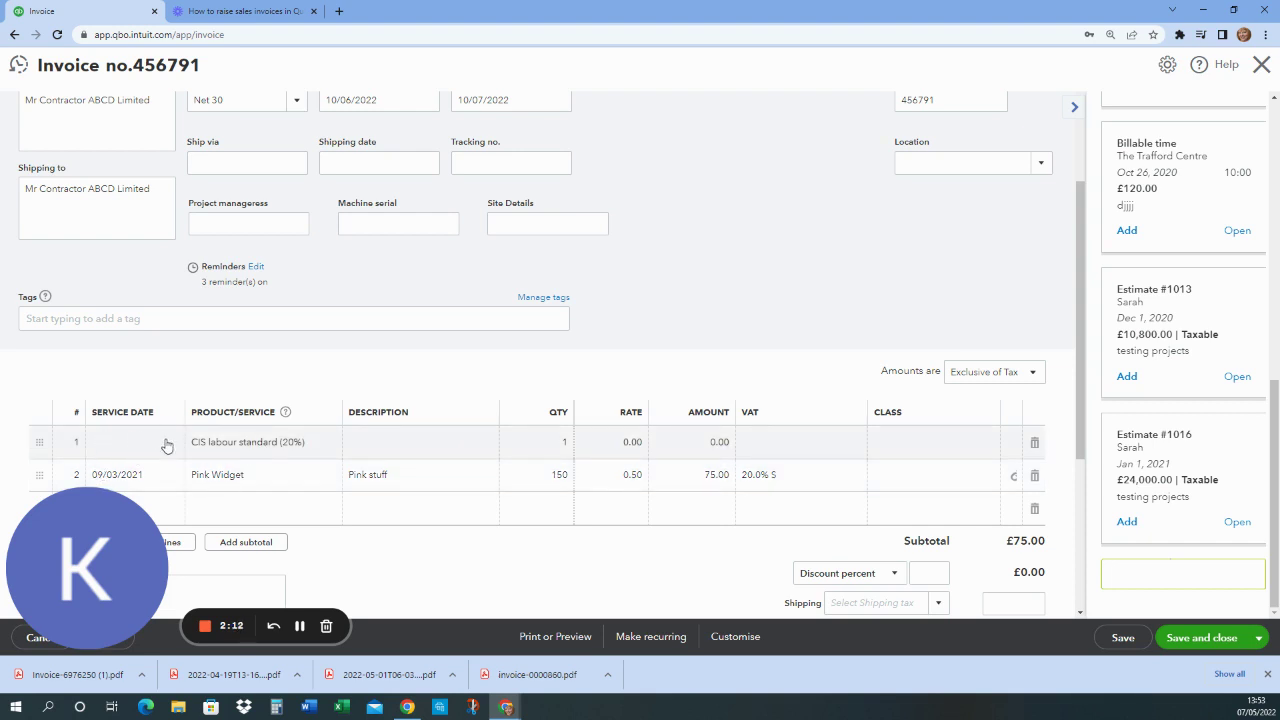
# Set the first line's service date to 03/05/2022
pyautogui.click(165, 444)
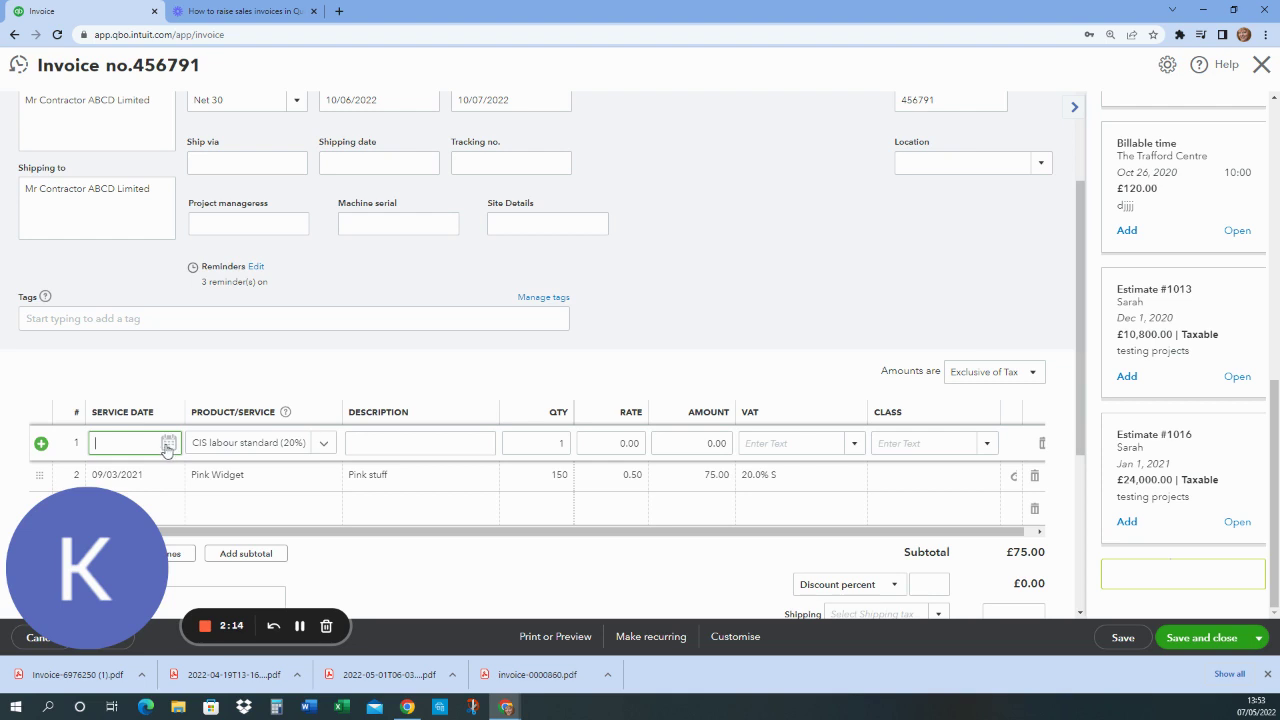
pyautogui.click(167, 445)
pyautogui.moveTo(107, 538); pyautogui.dragTo(727, 538)
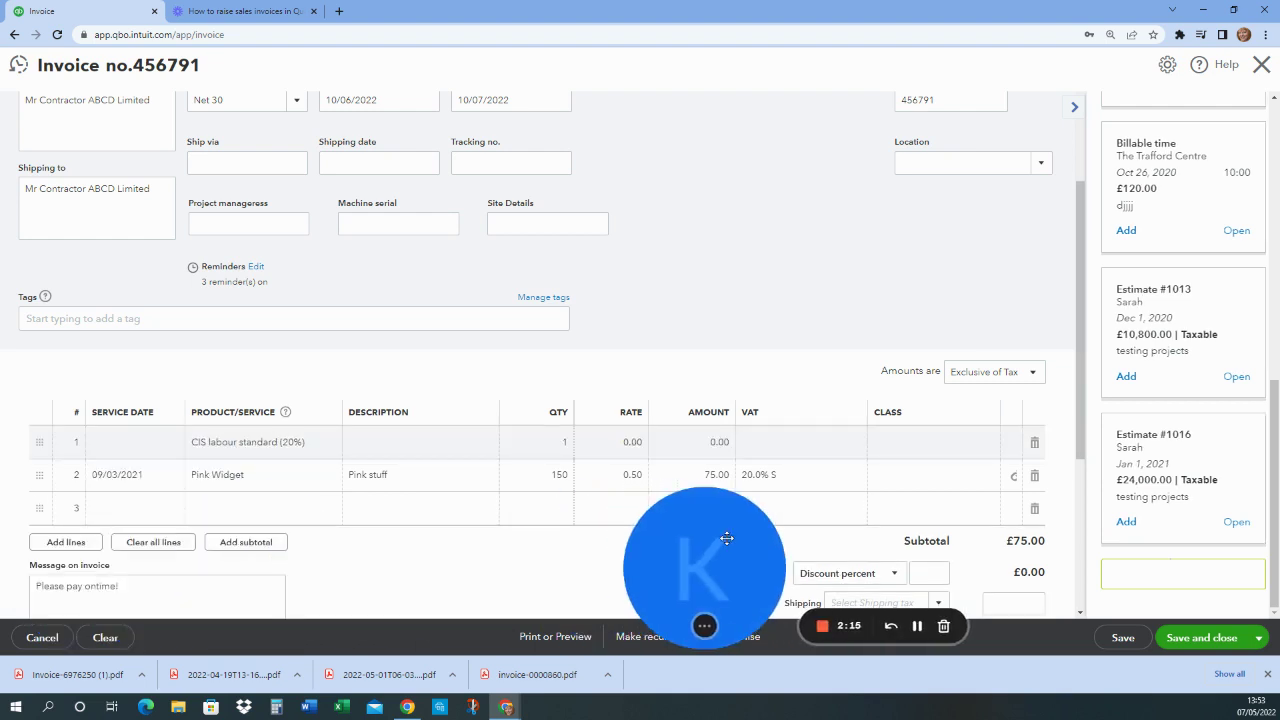
pyautogui.click(131, 449)
pyautogui.click(168, 443)
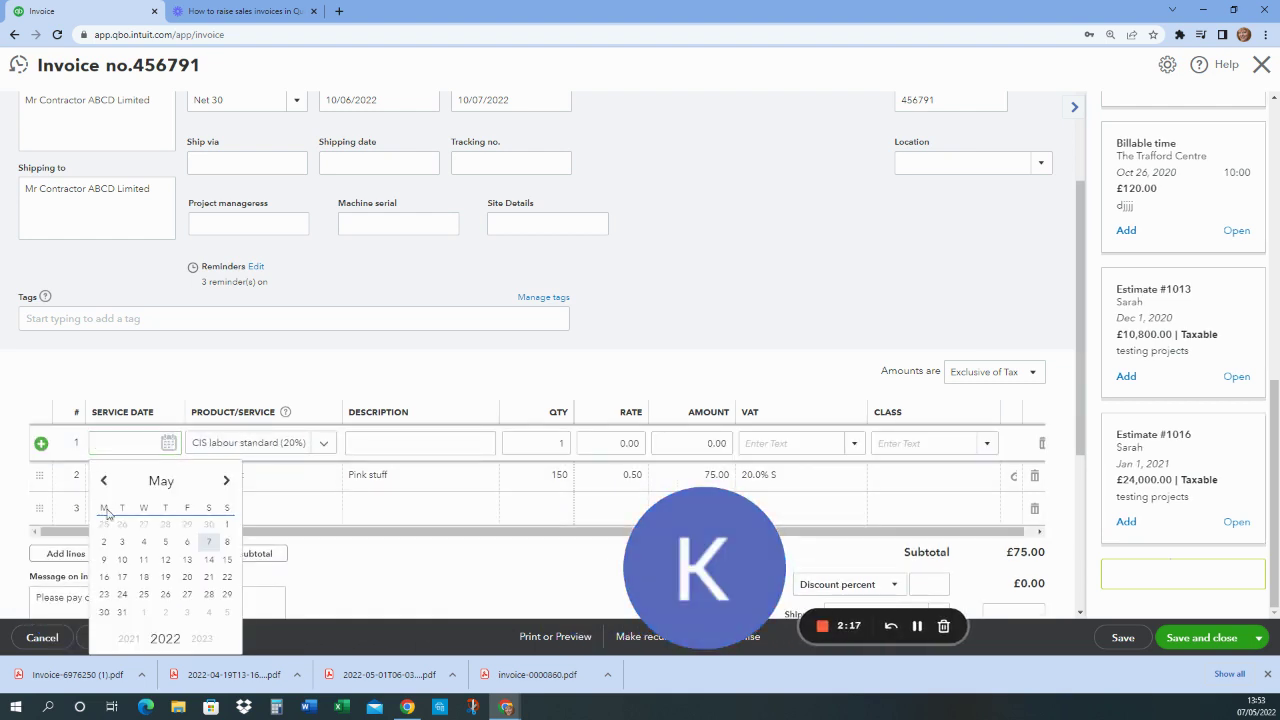
pyautogui.click(122, 543)
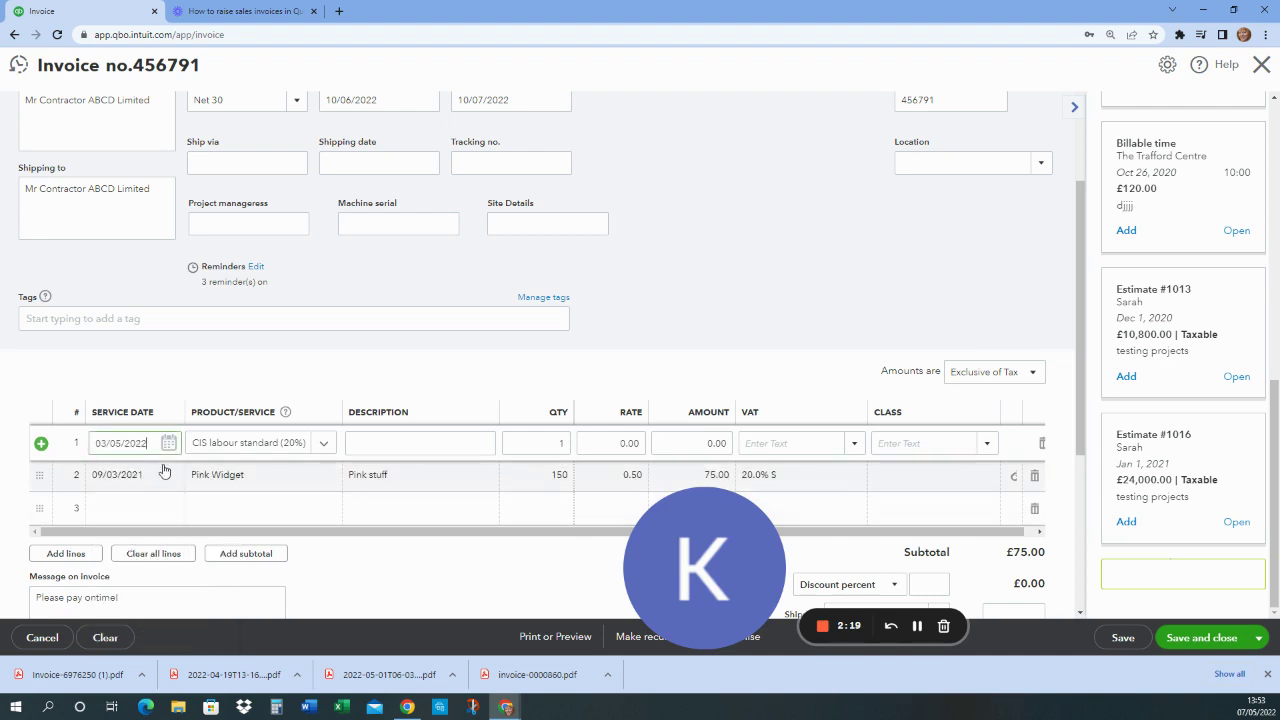
# Keep CIS labour standard (20%) with description Labour at rate 500
pyautogui.click(329, 445)
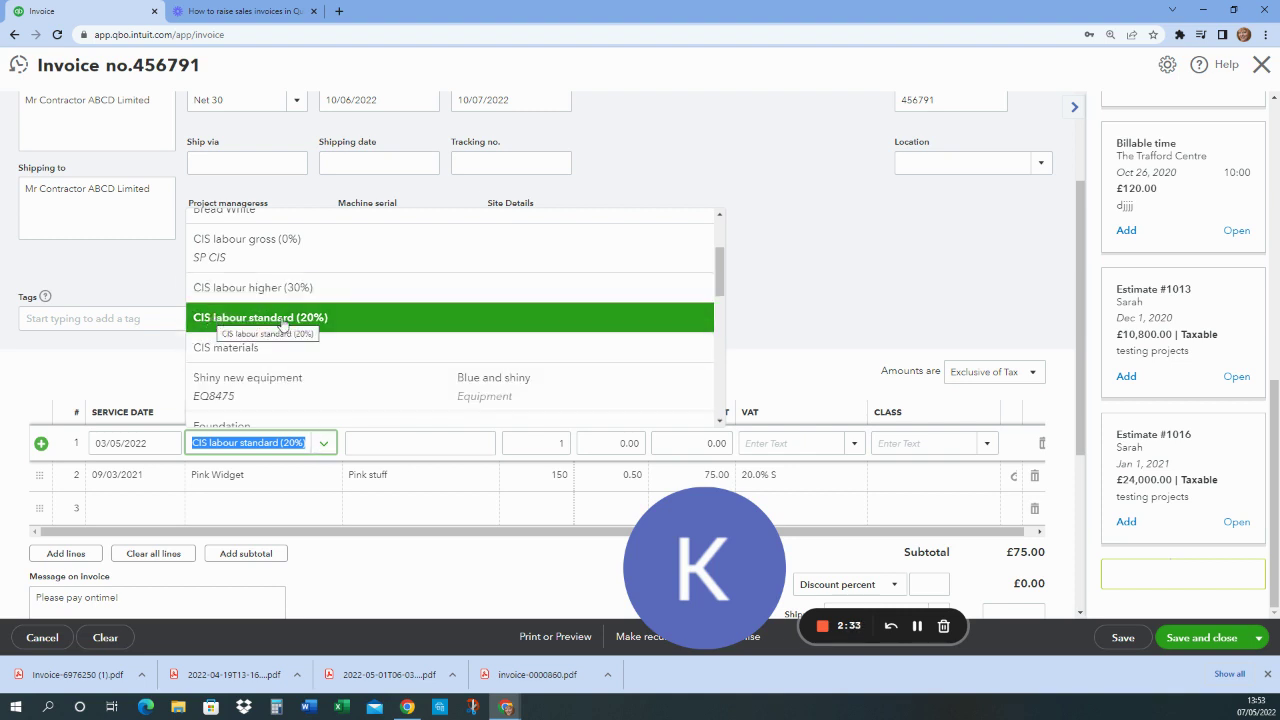
pyautogui.click(373, 323)
pyautogui.click(388, 445)
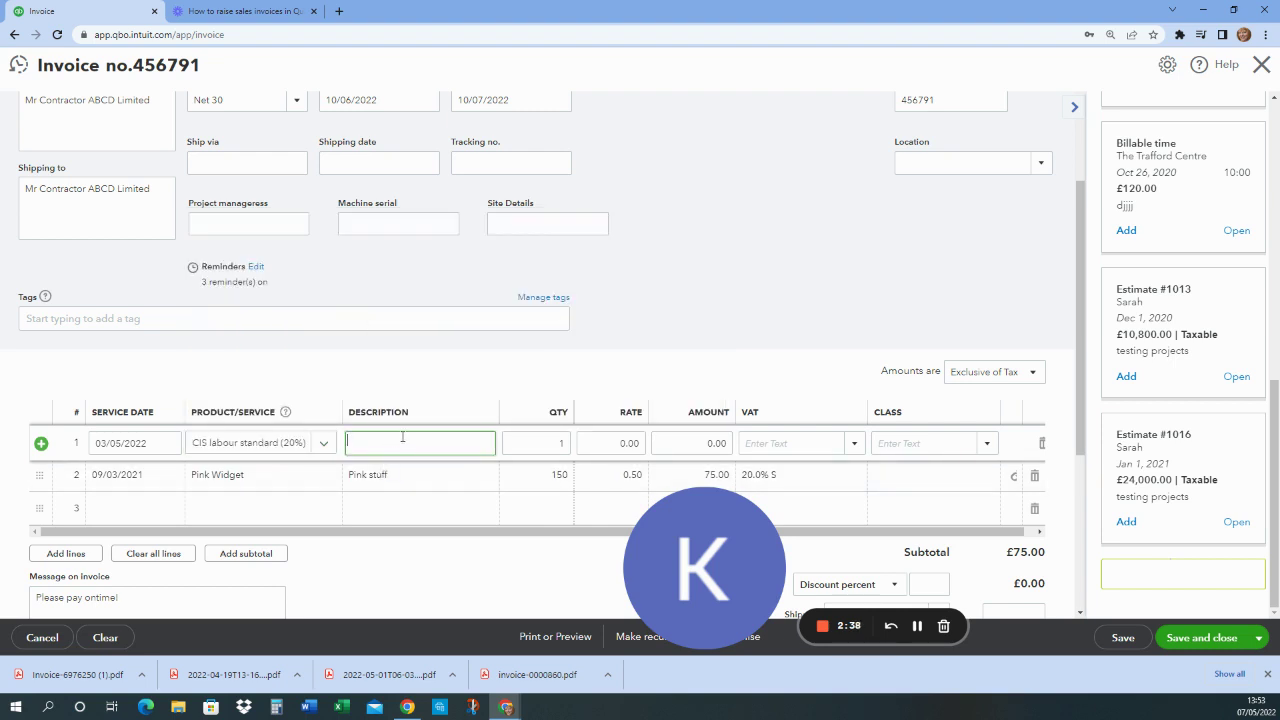
pyautogui.press('Tab')
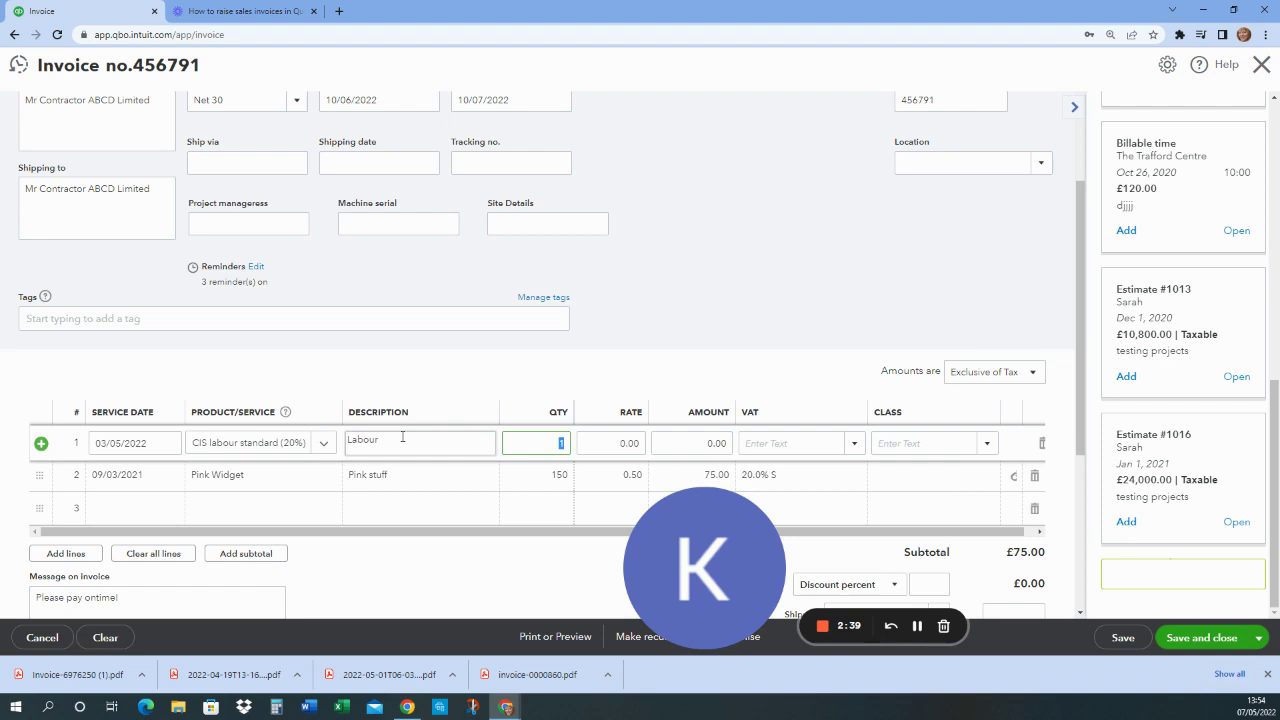
pyautogui.press('Tab')
pyautogui.write('500')
pyautogui.press('Tab')
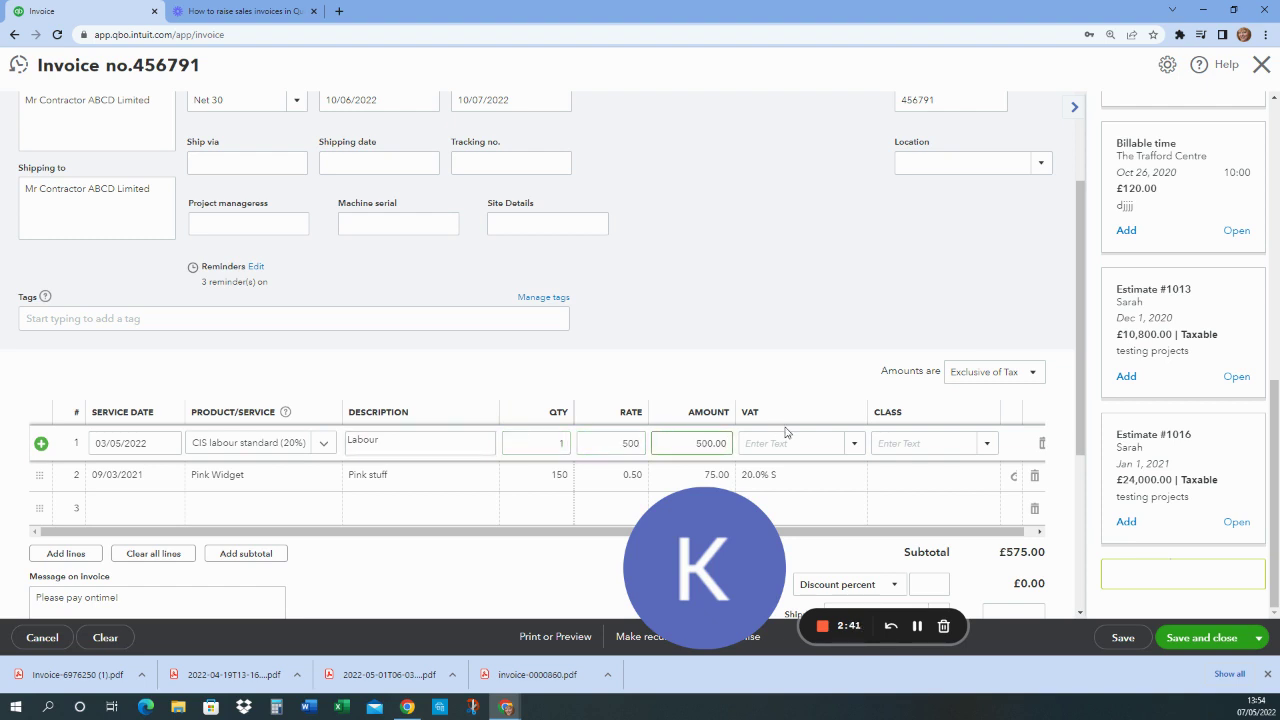
# Give the first line 20.0% RC CIS VAT and the Factory class
pyautogui.click(853, 444)
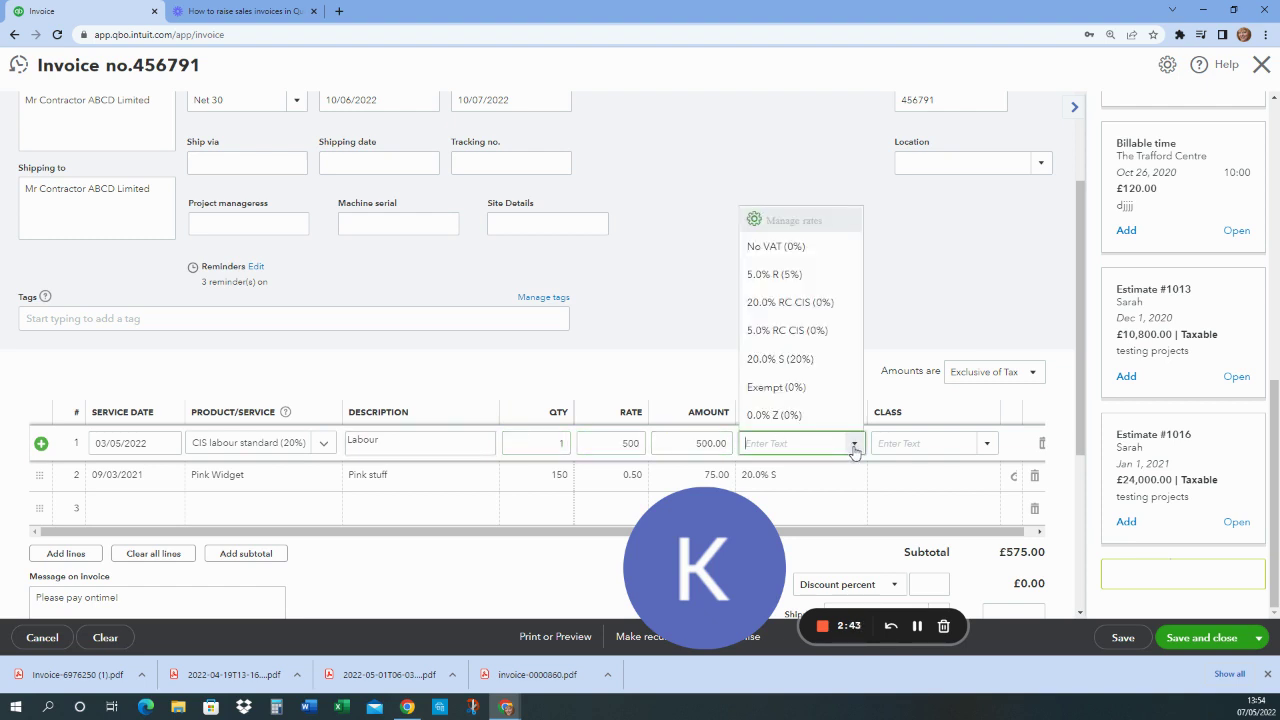
pyautogui.click(819, 313)
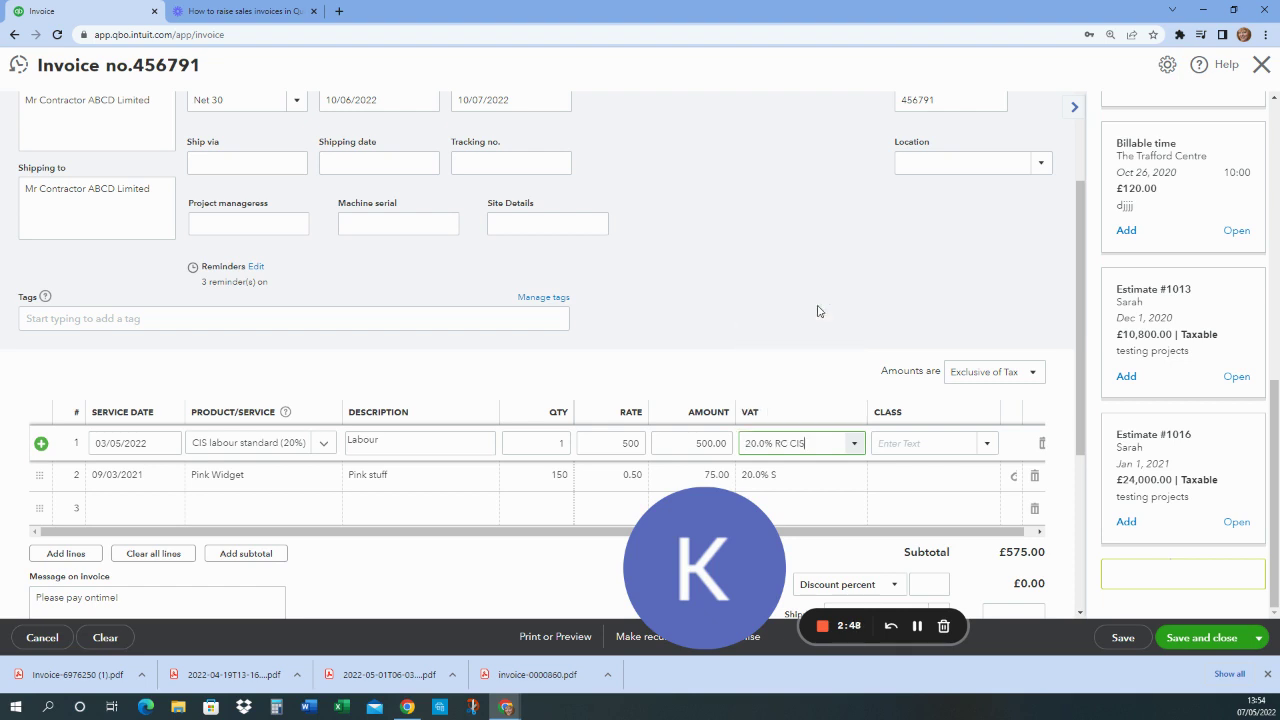
pyautogui.click(987, 446)
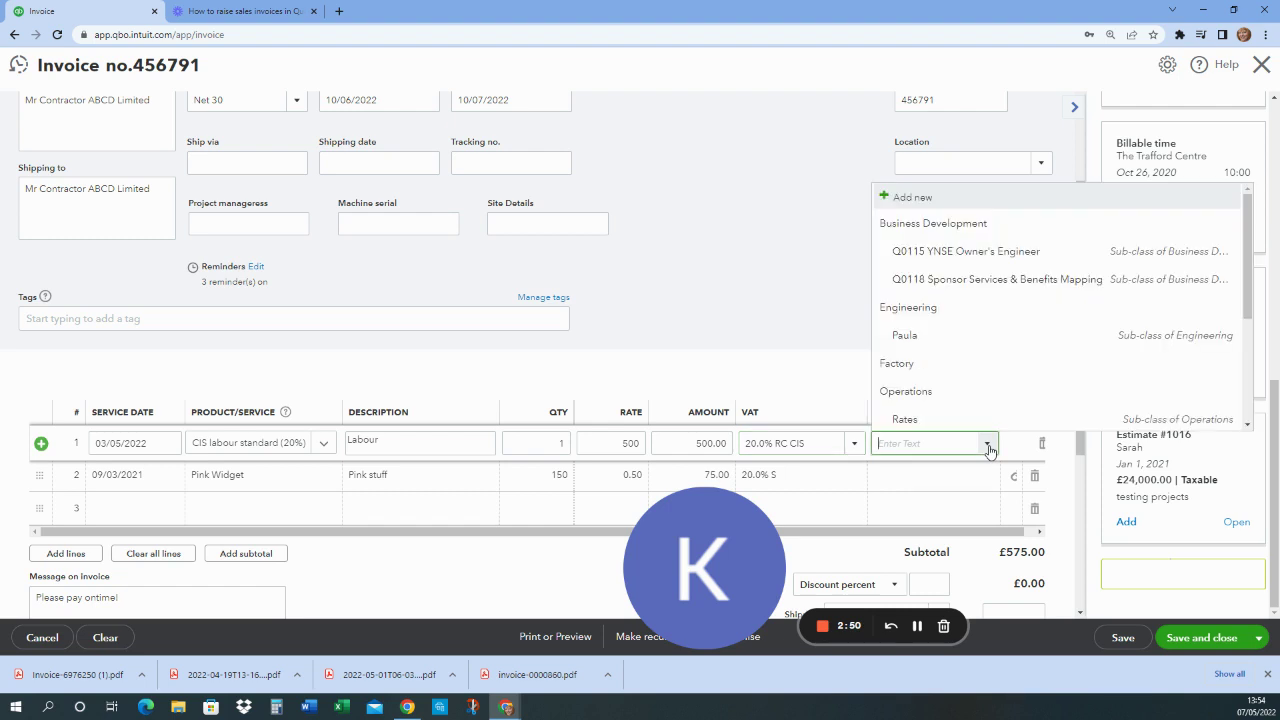
pyautogui.click(915, 366)
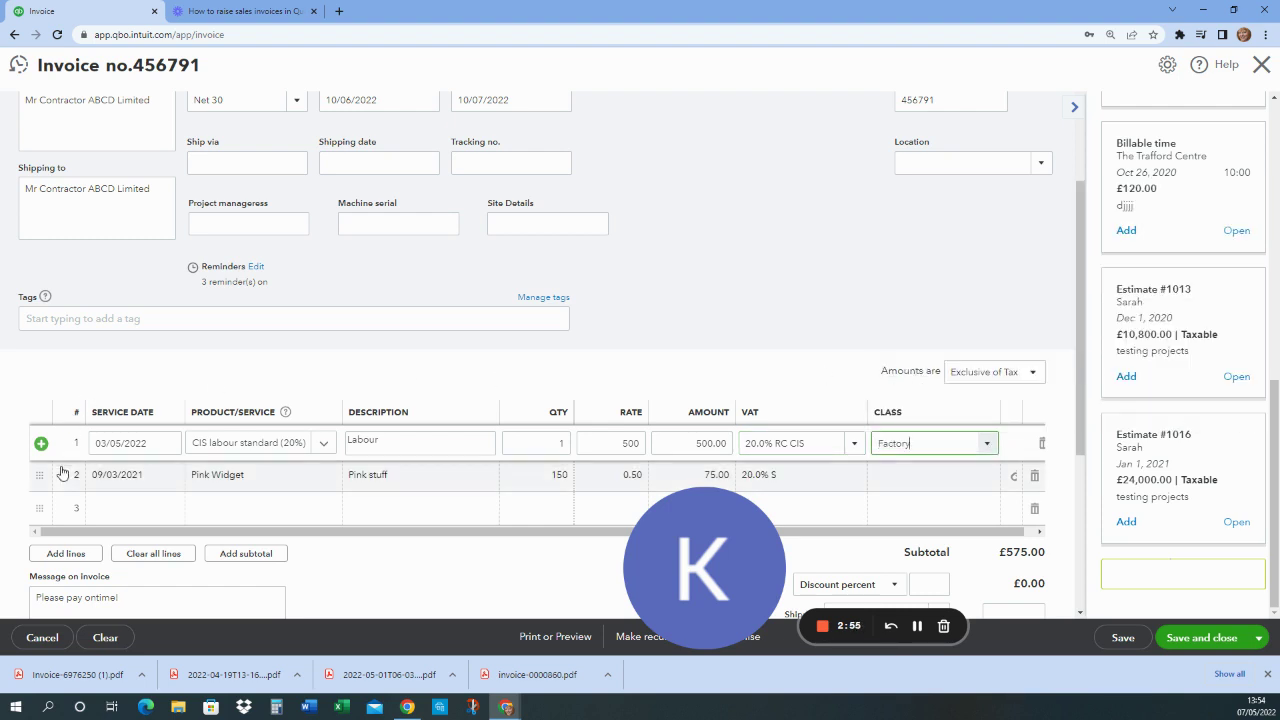
# Add a new line dated 26/04/2022 with product CIS labour standard (20%)
pyautogui.click(131, 515)
pyautogui.click(168, 510)
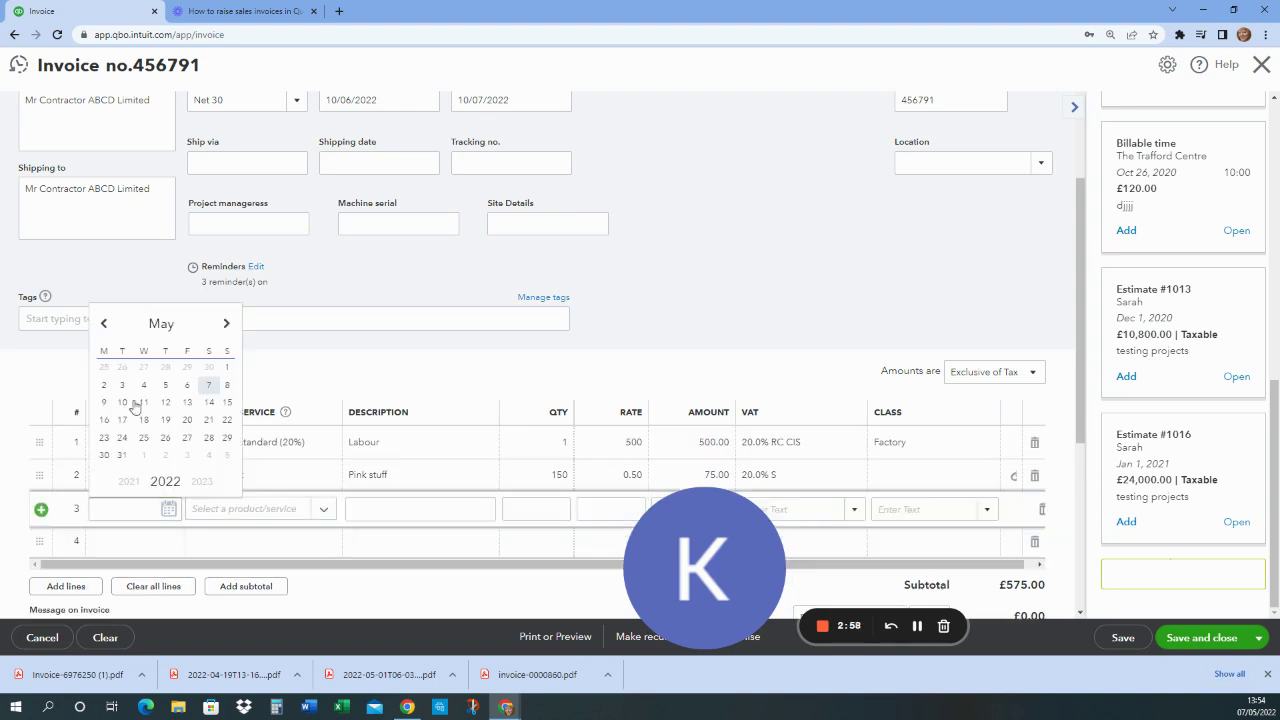
pyautogui.click(103, 323)
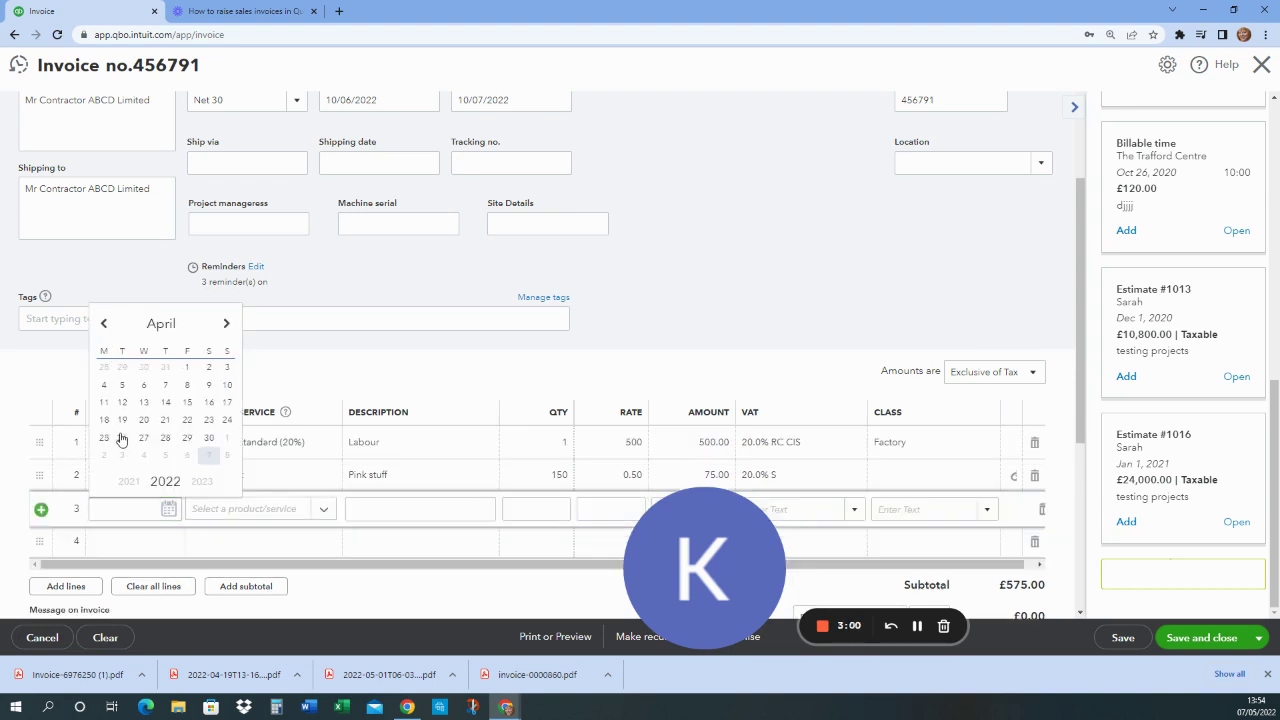
pyautogui.click(125, 443)
pyautogui.click(249, 511)
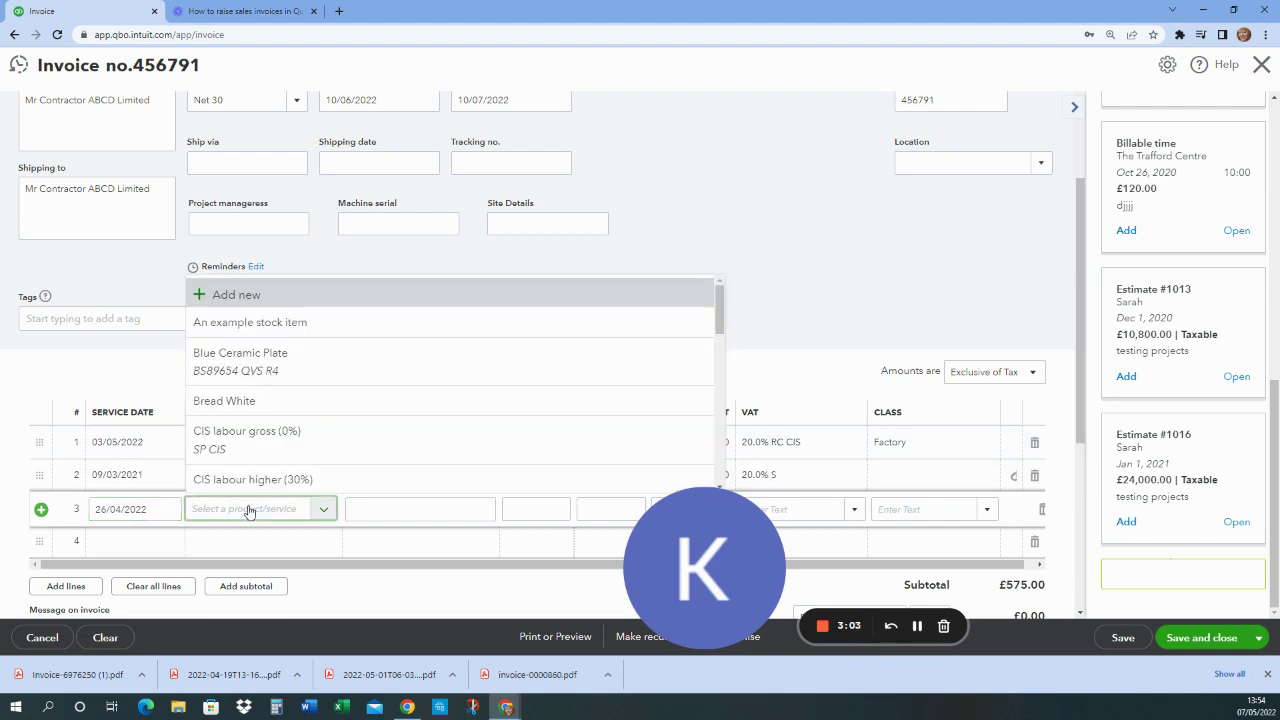
pyautogui.write('cis')
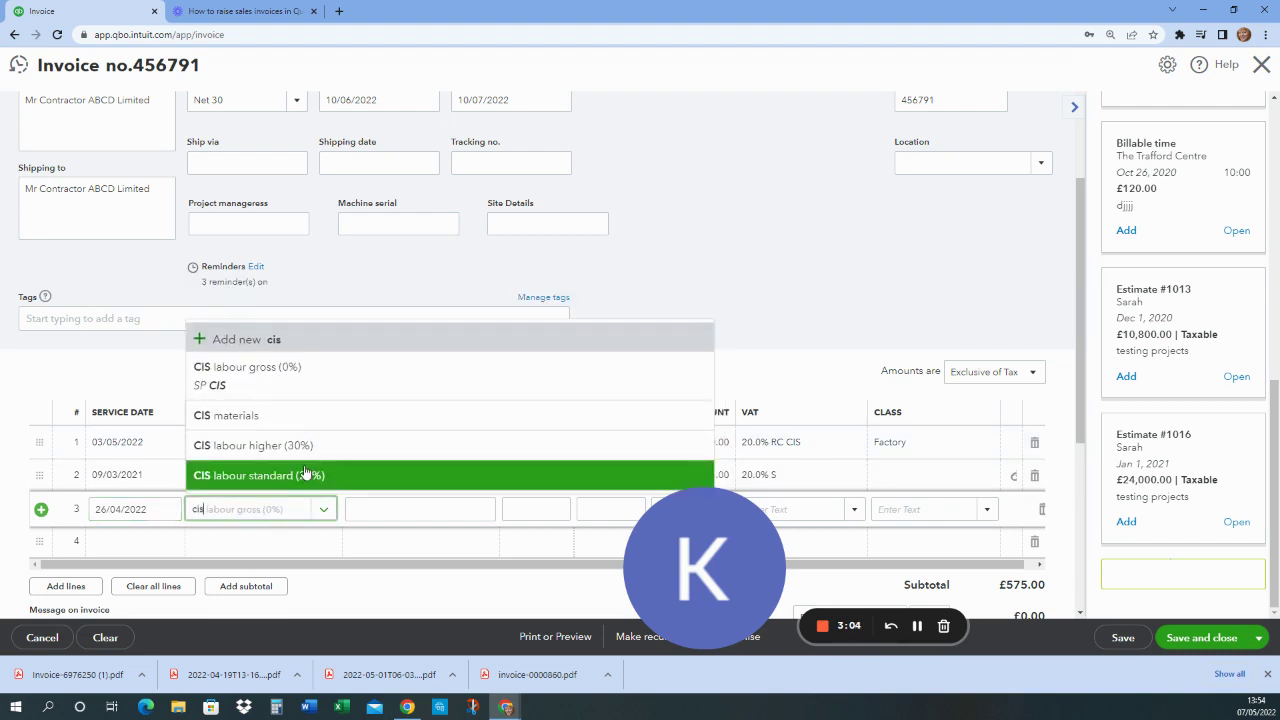
pyautogui.click(305, 476)
# Enter Labour, quantity 2, rate 500 and 20.0% RC CIS VAT on it
pyautogui.click(376, 509)
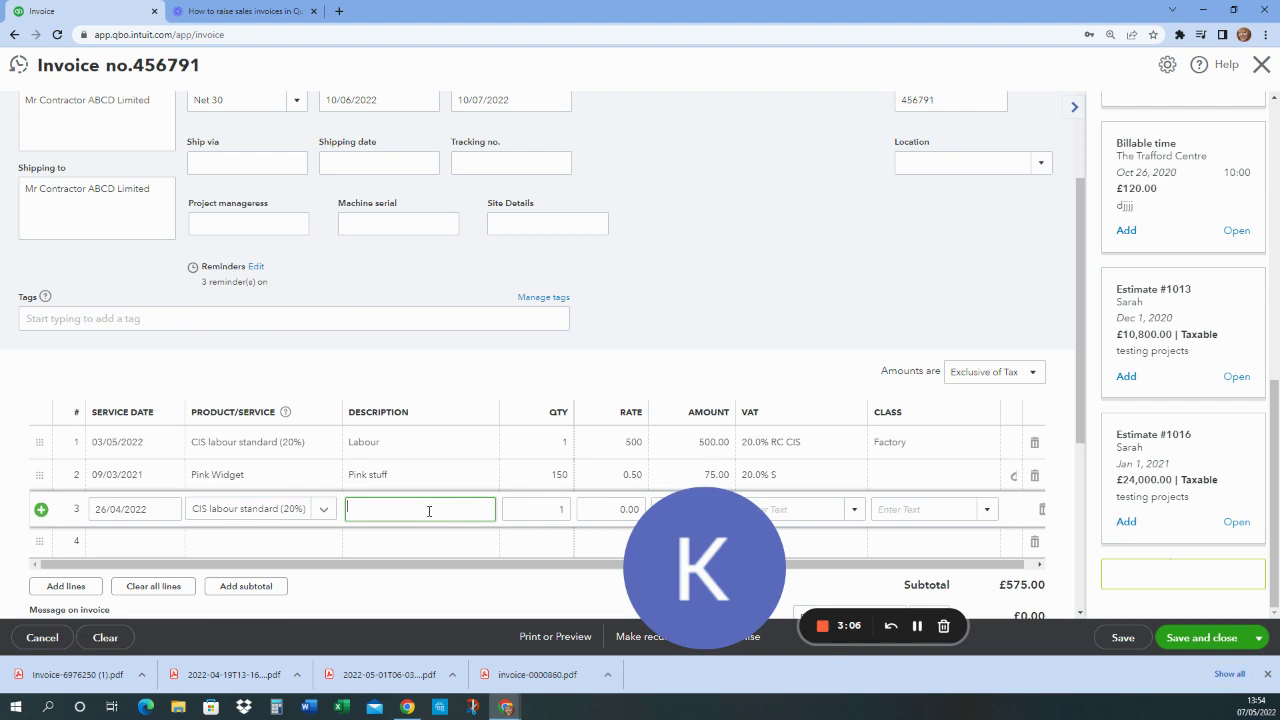
pyautogui.press('Tab')
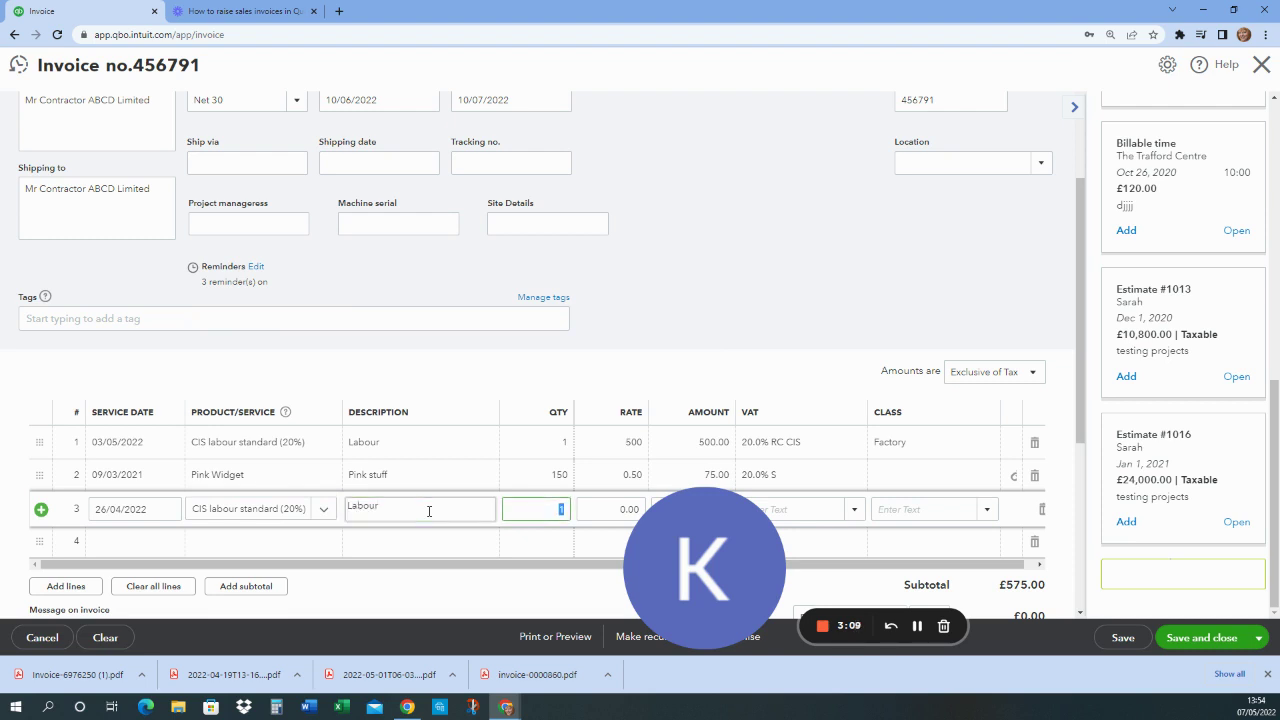
pyautogui.write('2')
pyautogui.press('Tab')
pyautogui.write('500')
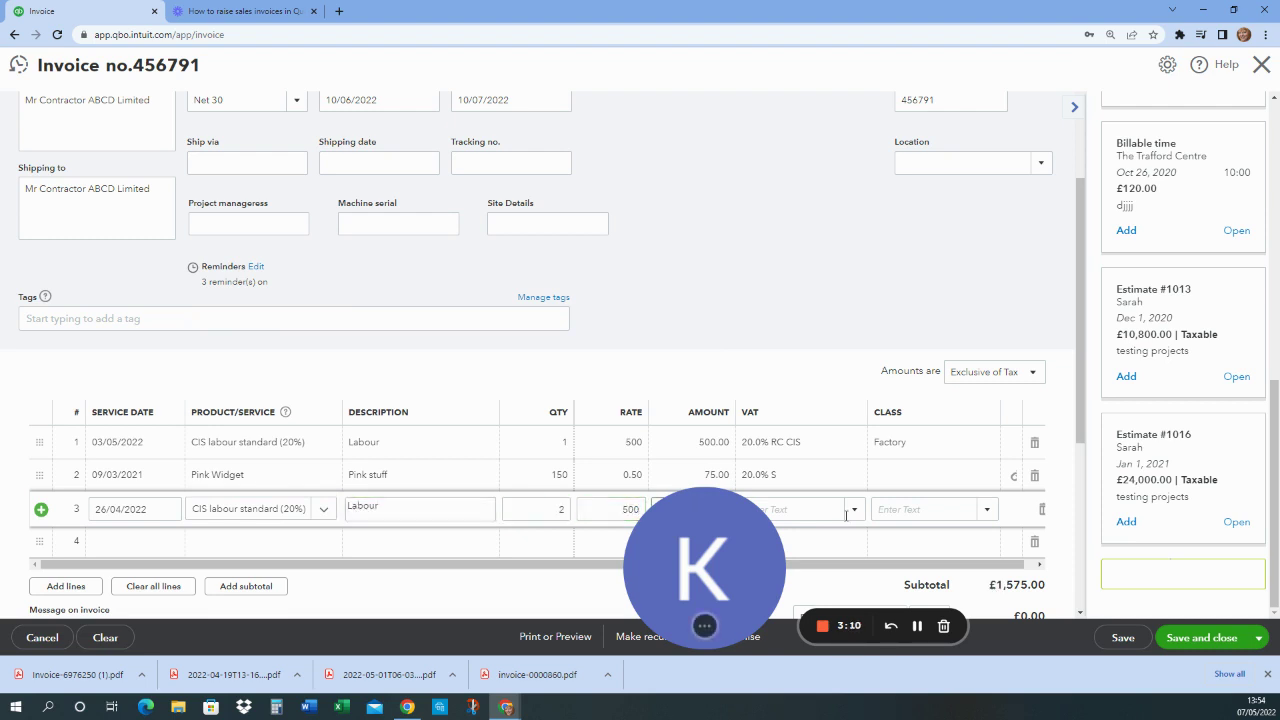
pyautogui.click(853, 512)
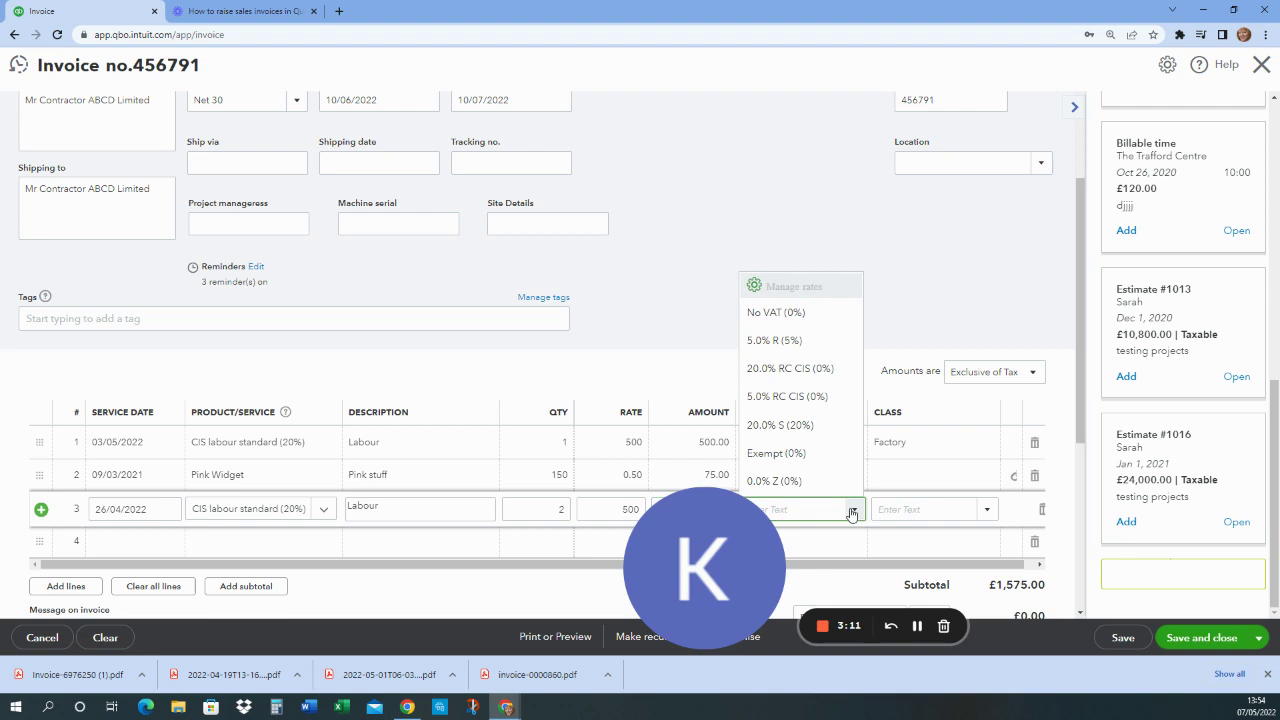
pyautogui.click(802, 369)
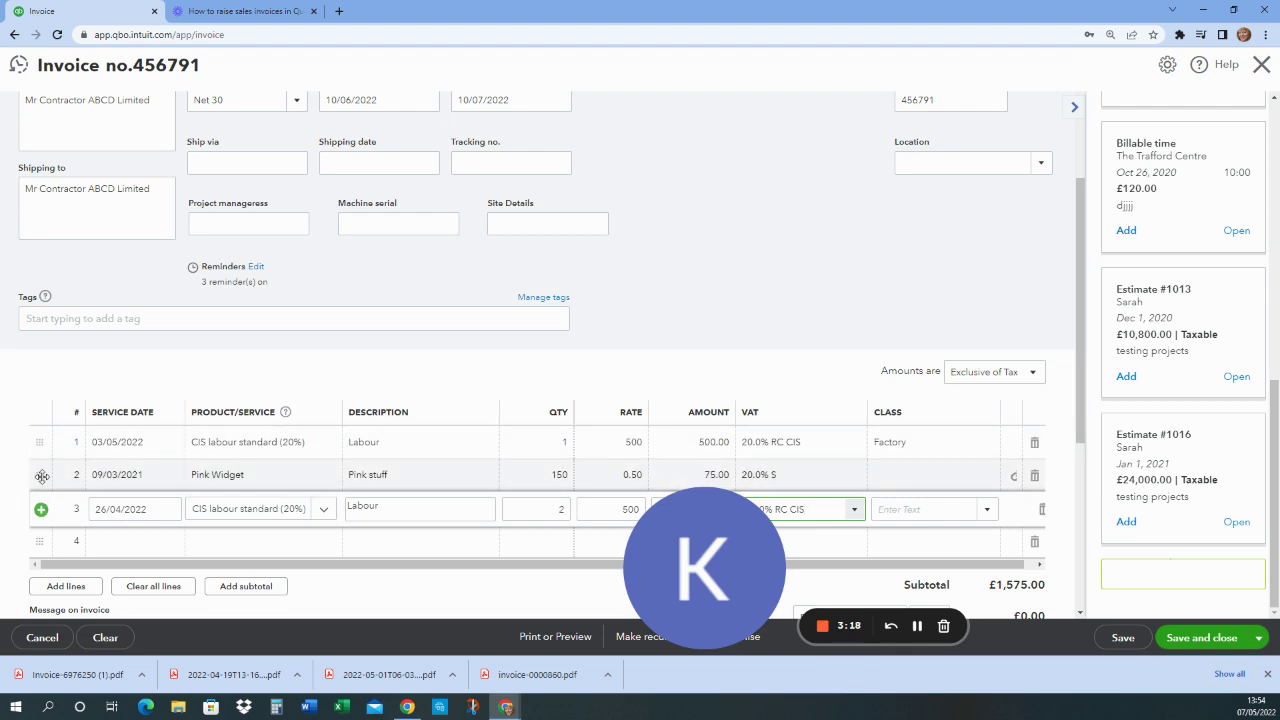
# Move the first labour line below Pink Widget so Pink Widget comes first
pyautogui.moveTo(40, 445); pyautogui.dragTo(37, 436)
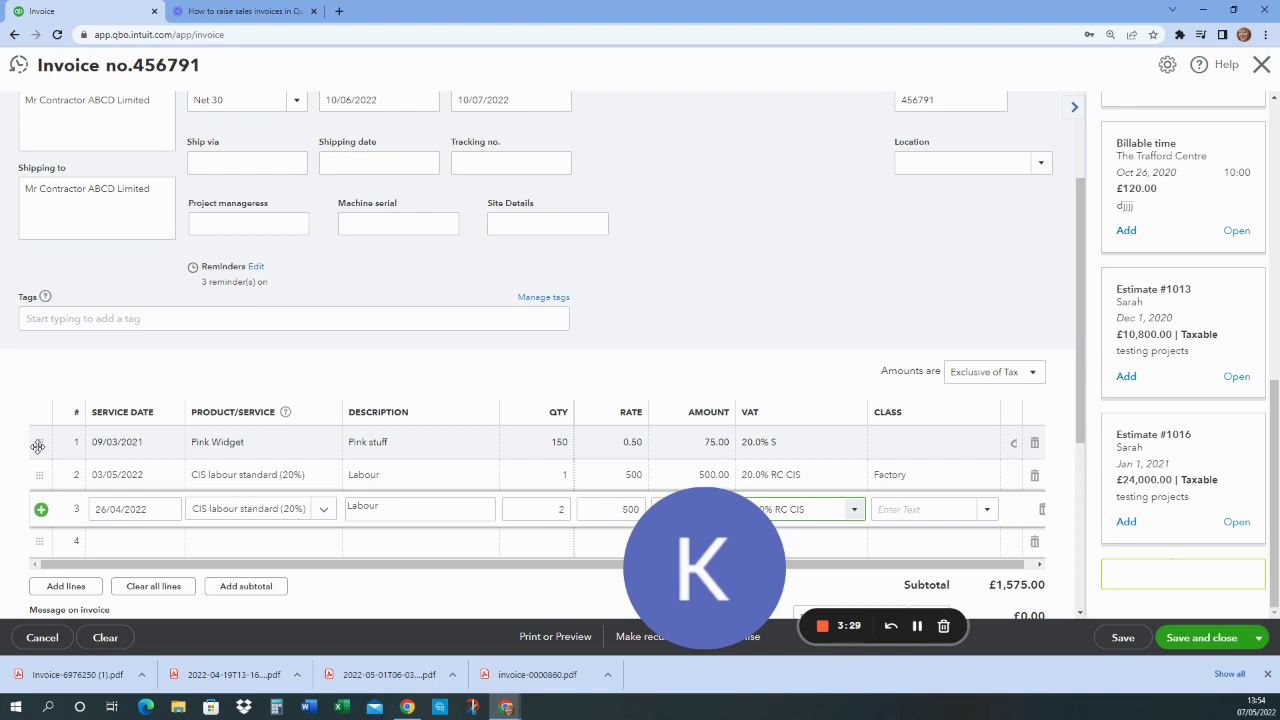
pyautogui.click(155, 443)
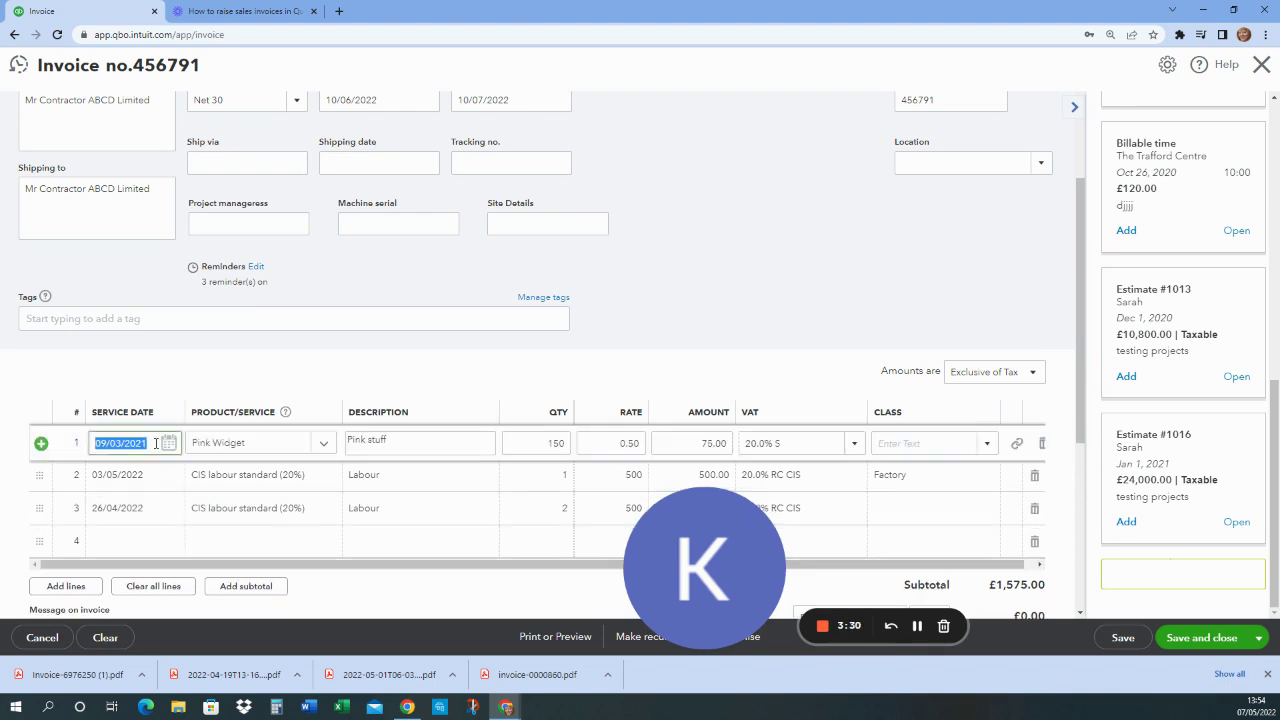
# Insert subtotals after Pink Widget (£75.00) and after the two labour lines (£1,500.00)
pyautogui.click(253, 587)
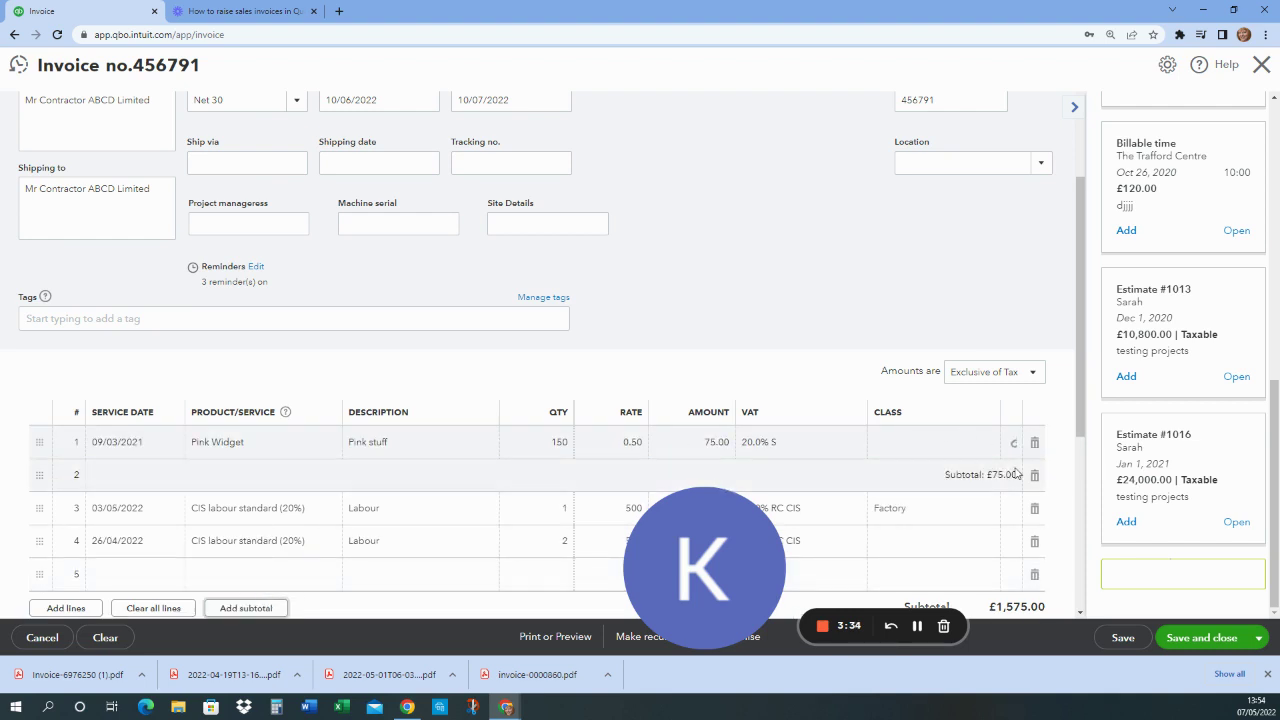
pyautogui.click(1074, 106)
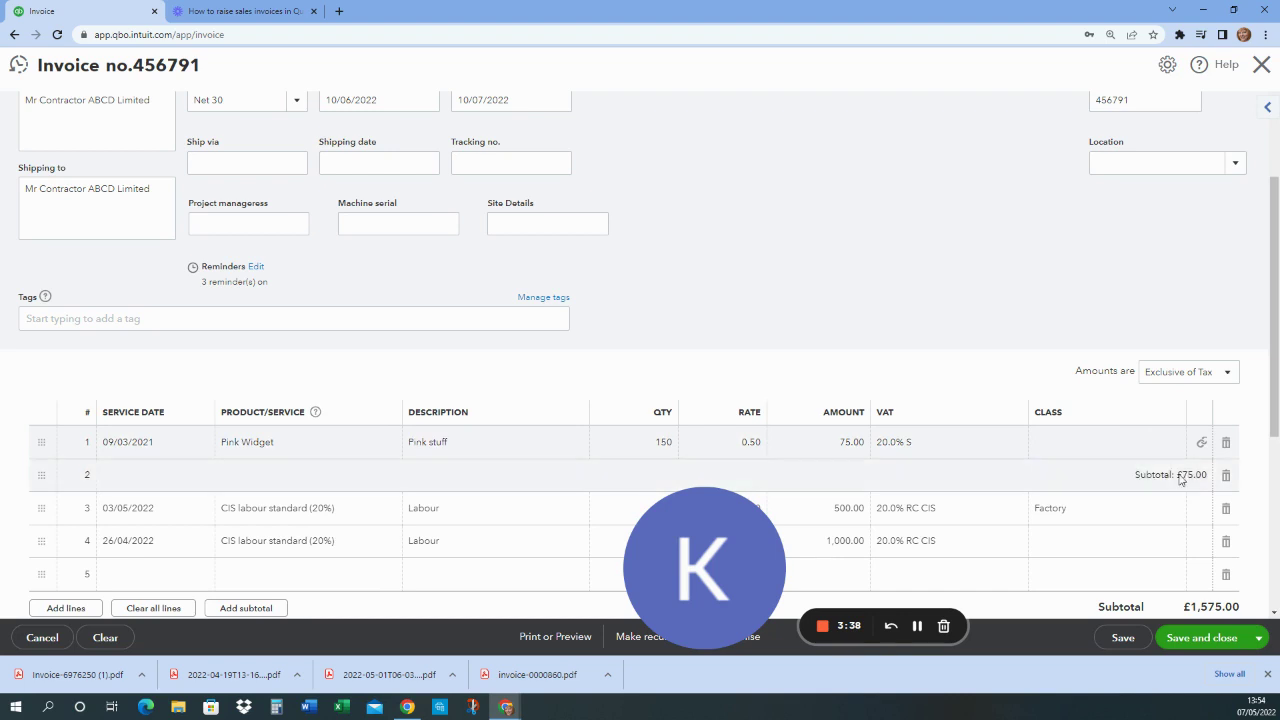
pyautogui.scroll(-2, 640, 385)
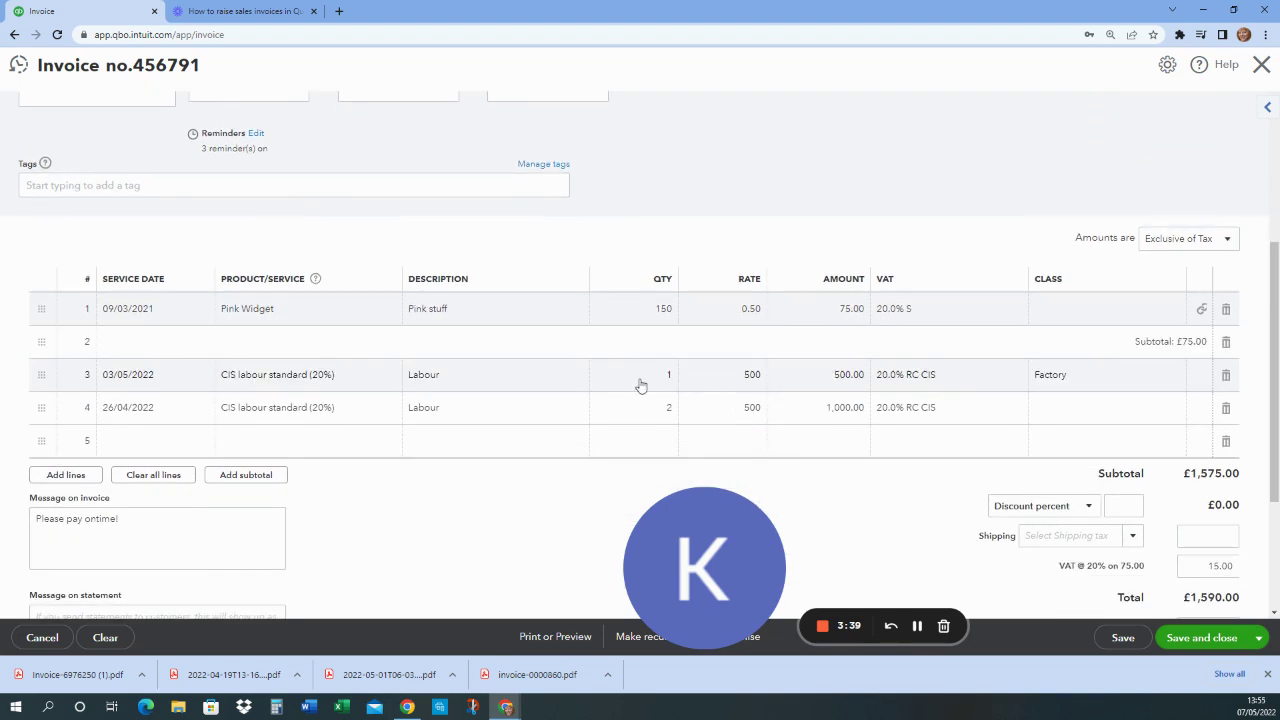
pyautogui.click(185, 415)
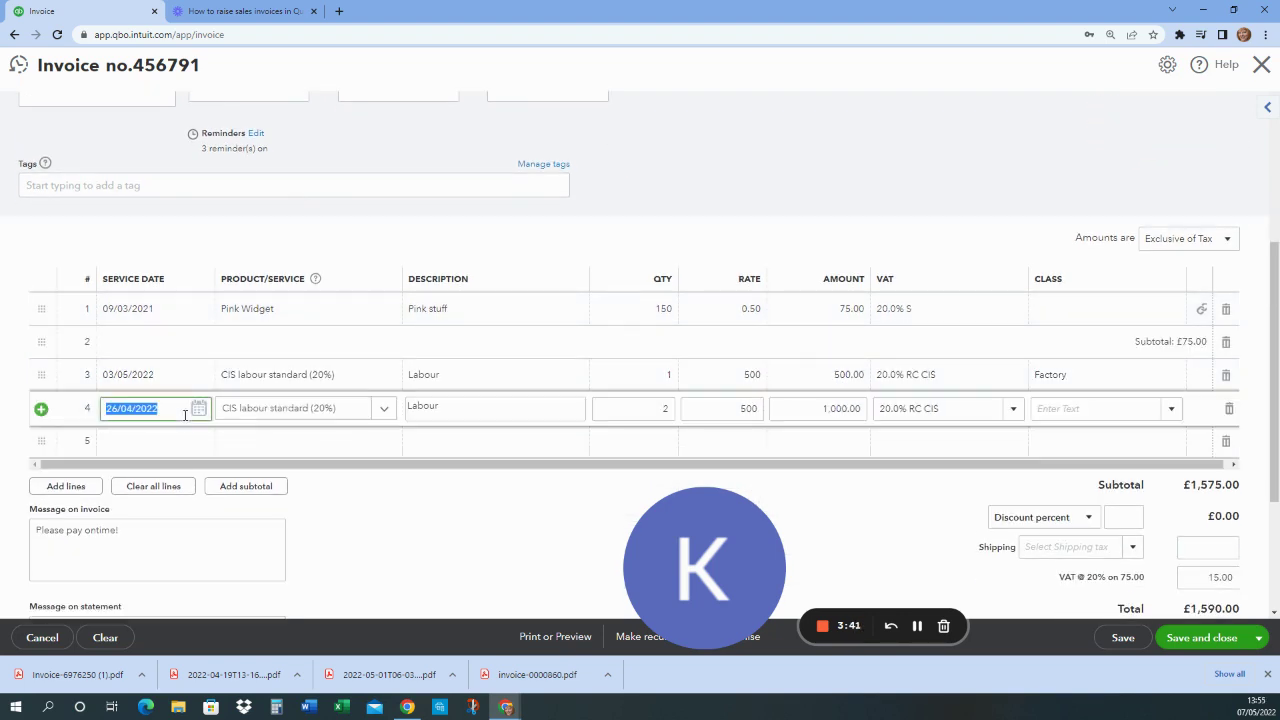
pyautogui.click(250, 488)
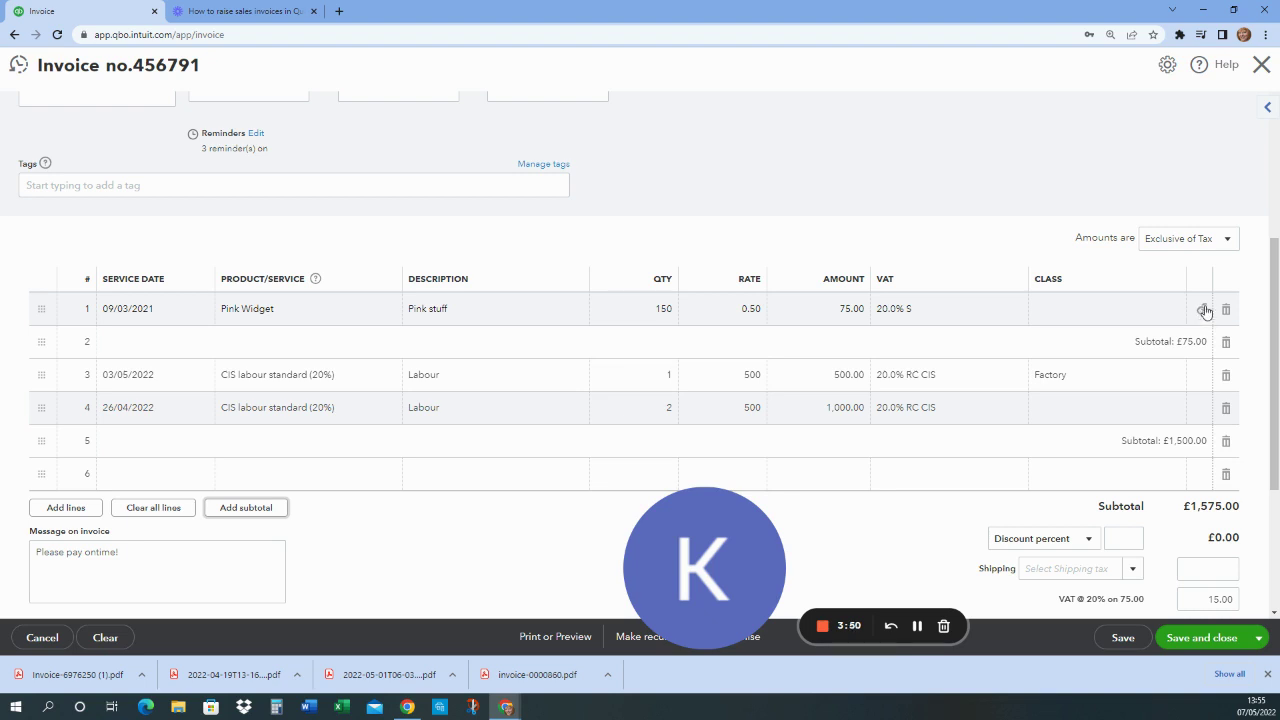
pyautogui.click(1267, 107)
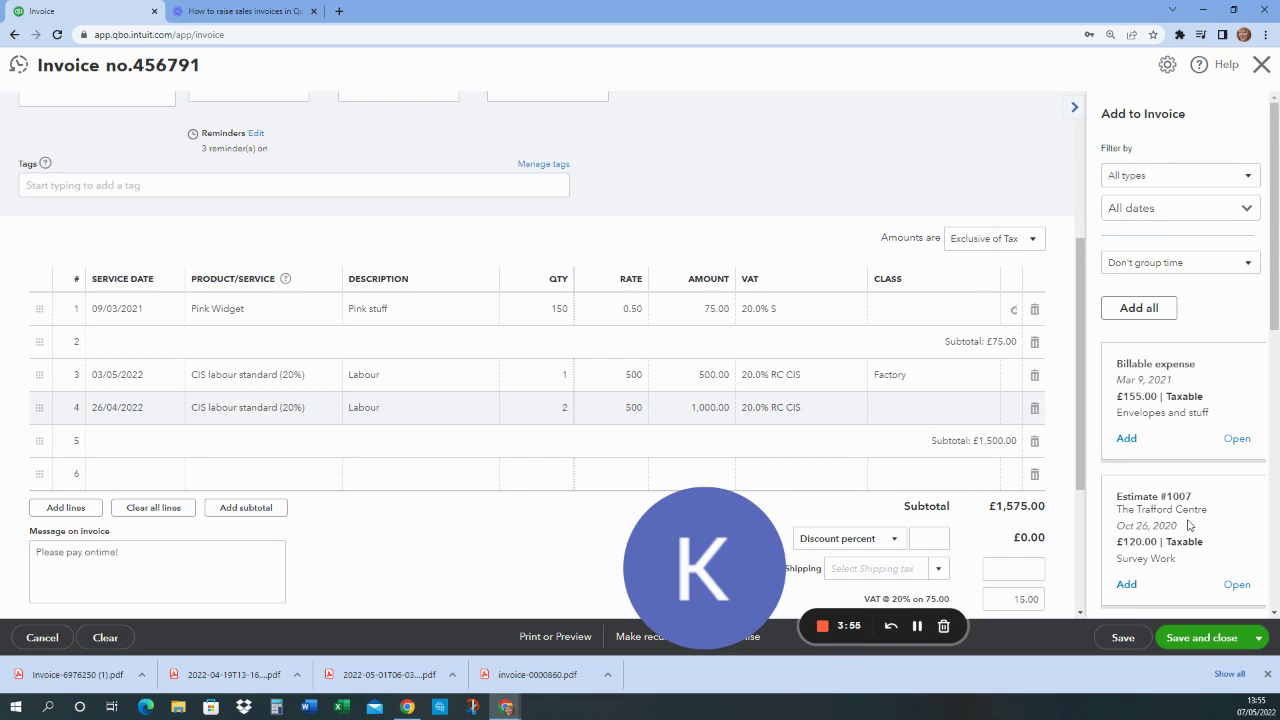
pyautogui.scroll(-3, 1208, 480)
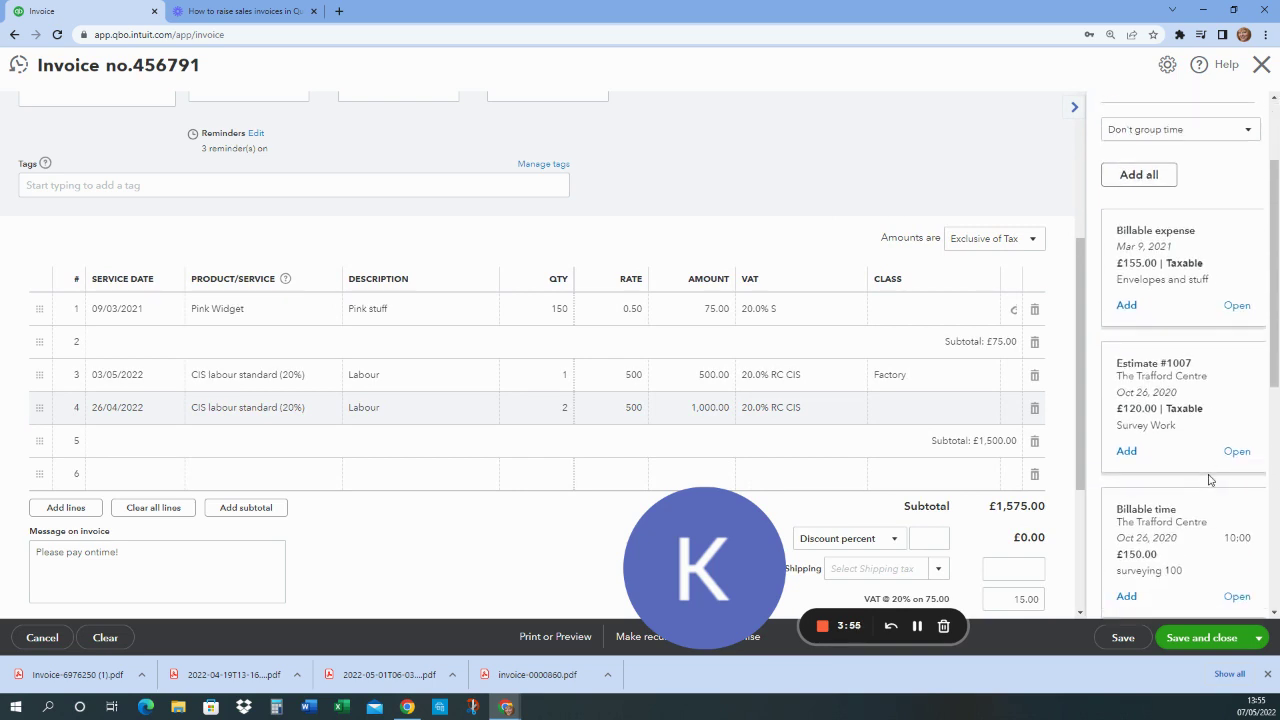
pyautogui.click(1073, 108)
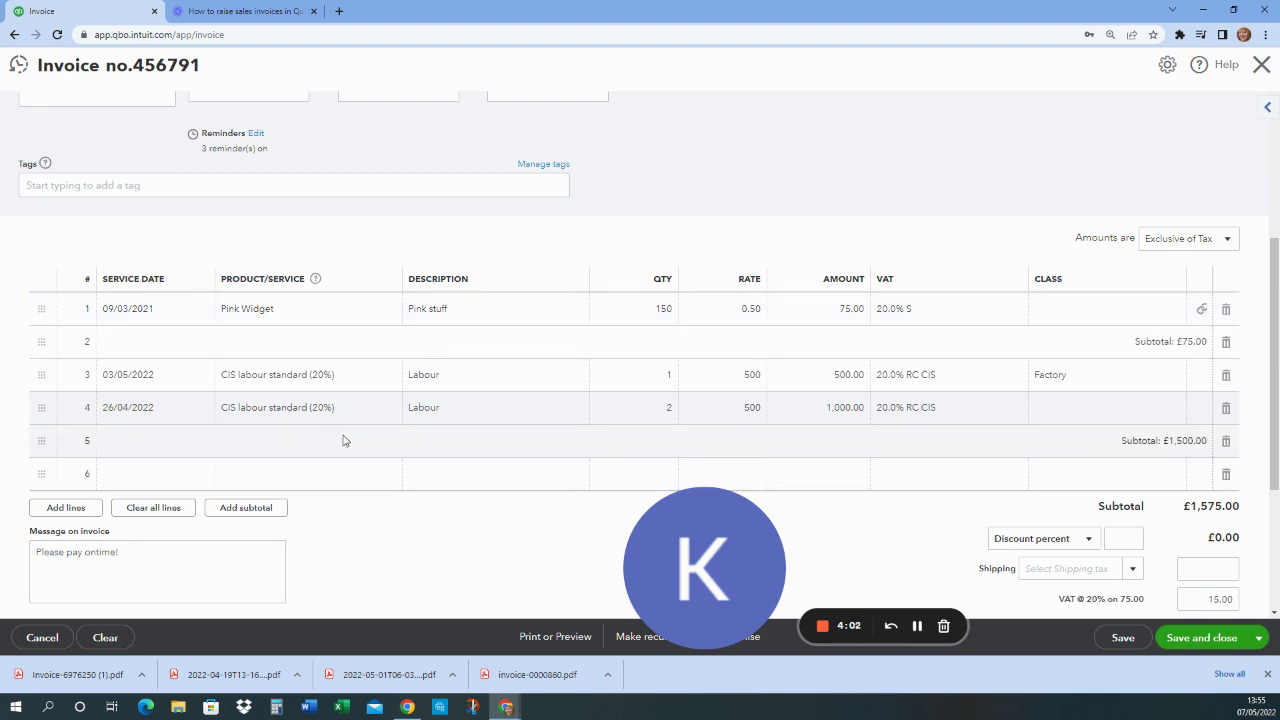
# Review the £1,590.00 total, £300.00 CIS and £1,290.00 balance due, then save
pyautogui.scroll(-3, 440, 520)
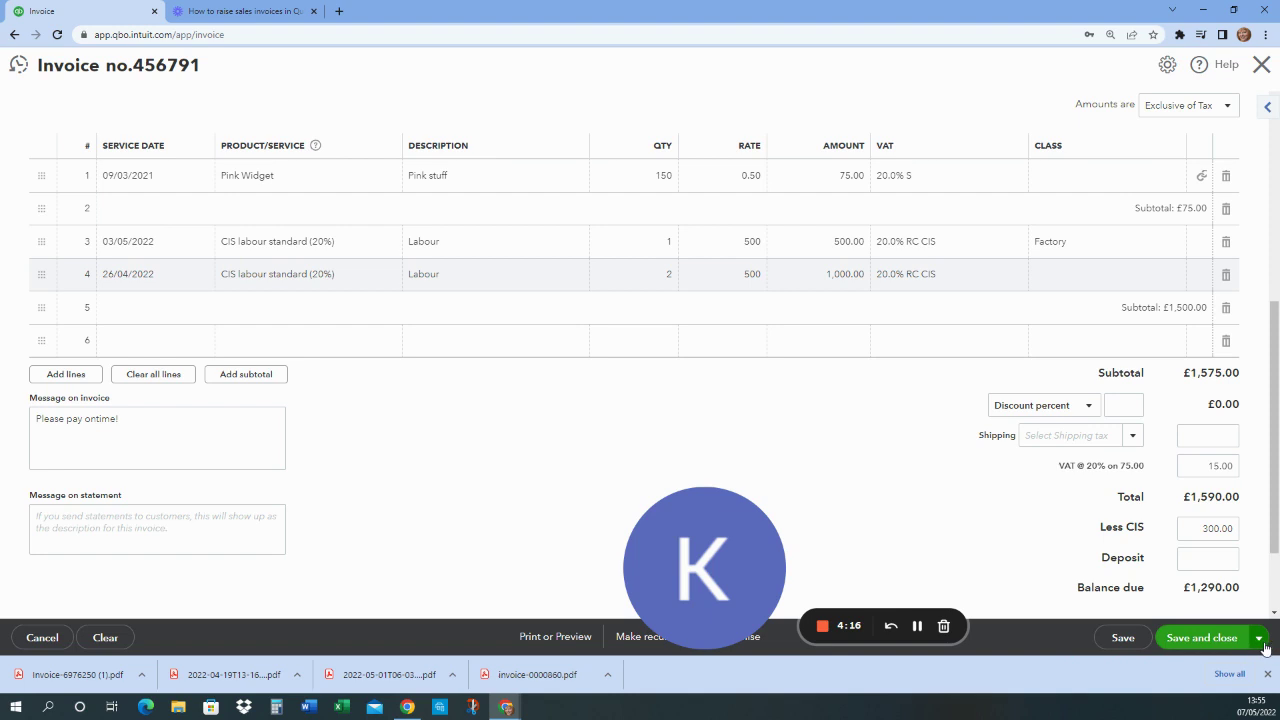
pyautogui.click(1112, 645)
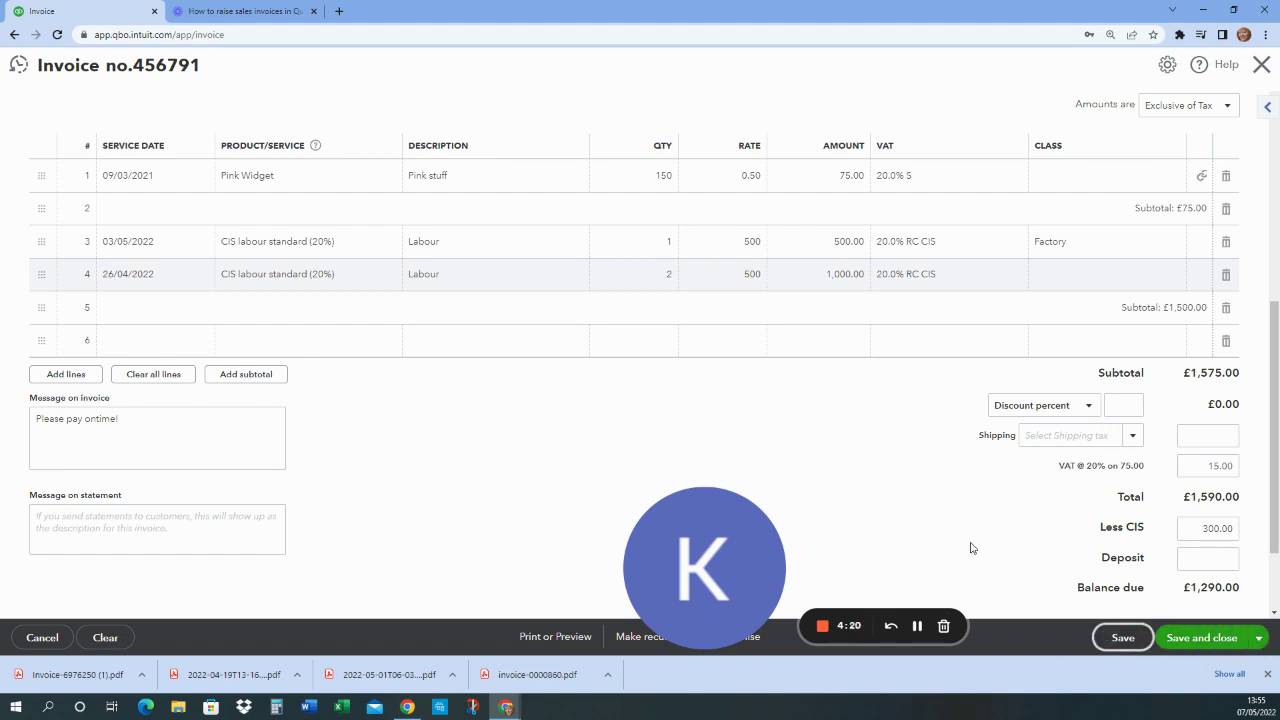